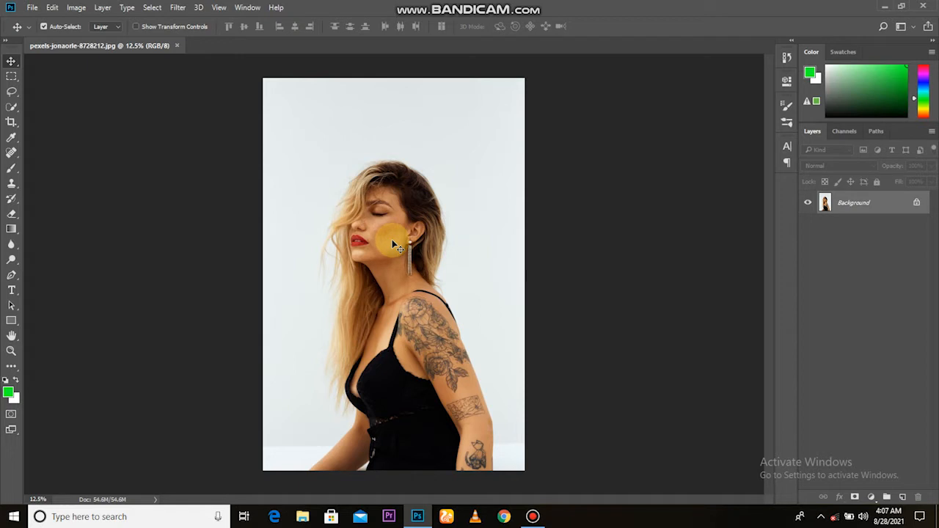
# Duplicate the background layer and select the whole woman on the copy with the Quick Selection tool at brush size 175.
pyautogui.hotkey('ctrl', 'j')
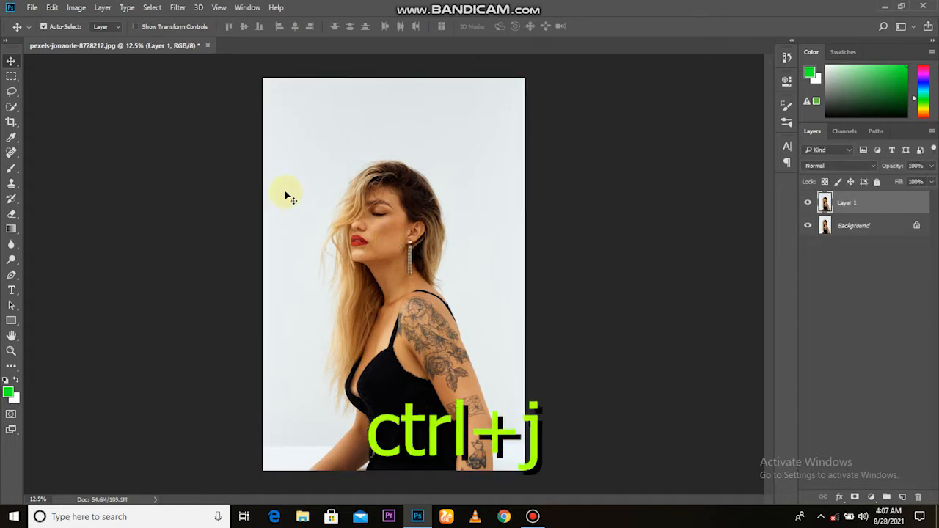
pyautogui.click(13, 108)
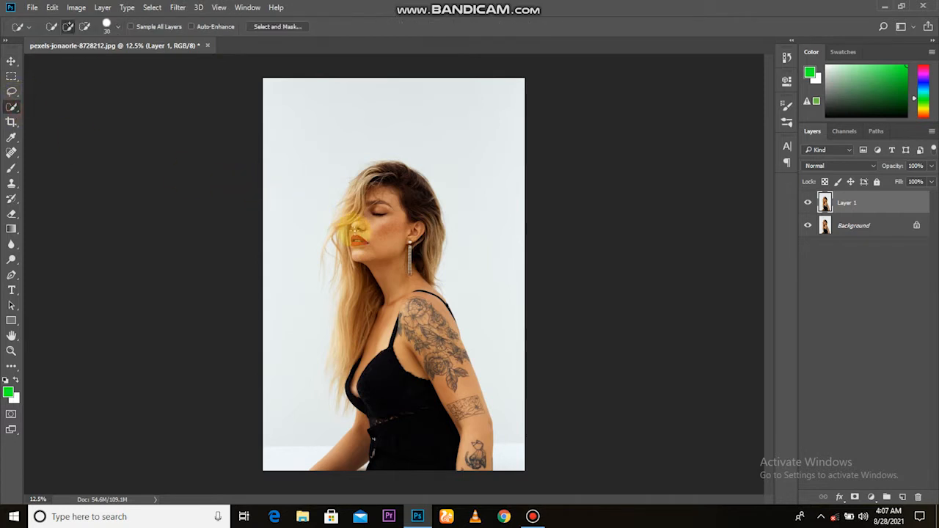
pyautogui.scroll(3, 378, 259)
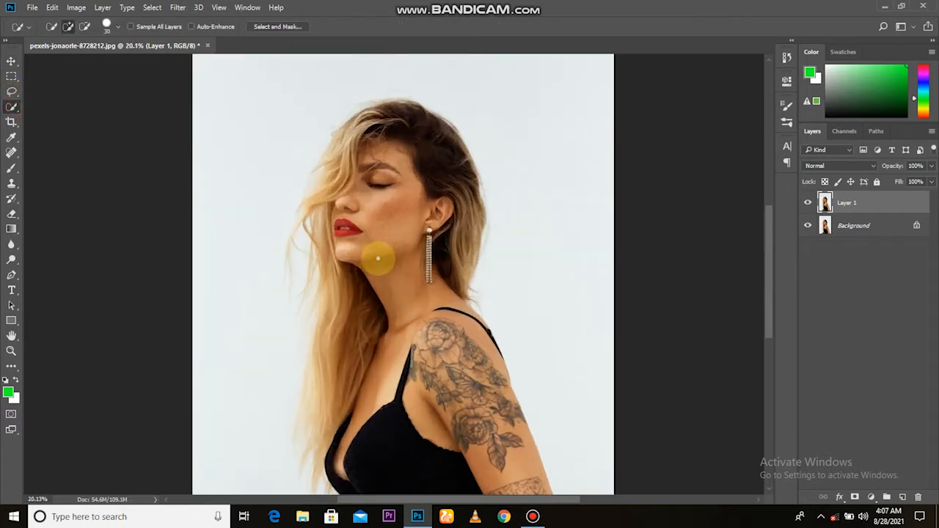
pyautogui.press(']')
pyautogui.moveTo(384, 167)
pyautogui.mouseDown()
pyautogui.moveTo(383, 276)
pyautogui.moveTo(408, 438)
pyautogui.moveTo(416, 144)
pyautogui.moveTo(438, 270)
pyautogui.moveTo(353, 161)
pyautogui.moveTo(336, 178)
pyautogui.moveTo(356, 132)
pyautogui.moveTo(318, 273)
pyautogui.moveTo(344, 352)
pyautogui.moveTo(329, 344)
pyautogui.moveTo(324, 420)
pyautogui.moveTo(369, 315)
pyautogui.moveTo(316, 400)
pyautogui.moveTo(352, 250)
pyautogui.moveTo(318, 223)
pyautogui.moveTo(339, 177)
pyautogui.moveTo(322, 202)
pyautogui.moveTo(363, 356)
pyautogui.moveTo(331, 218)
pyautogui.mouseUp()
pyautogui.moveTo(318, 377)
pyautogui.mouseDown()
pyautogui.moveTo(453, 413)
pyautogui.moveTo(317, 456)
pyautogui.moveTo(285, 480)
pyautogui.mouseUp()
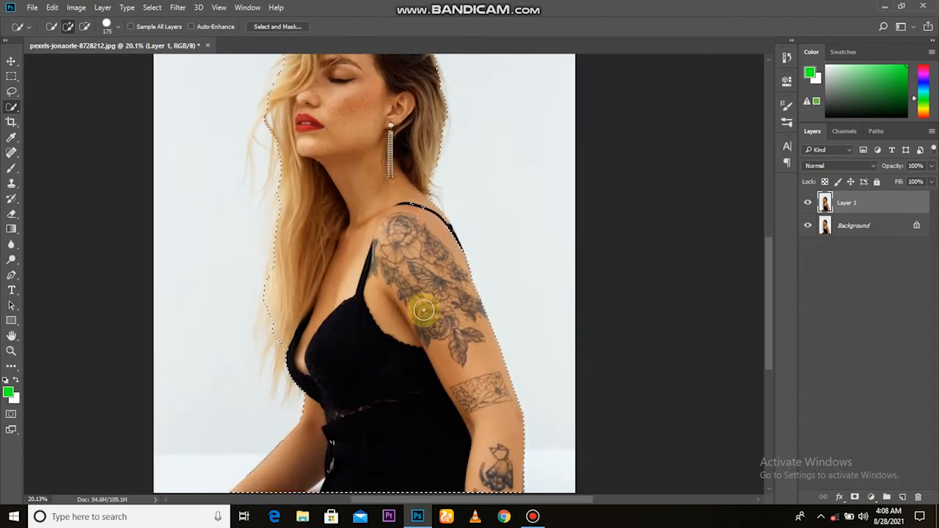
pyautogui.moveTo(405, 272); pyautogui.dragTo(435, 345)
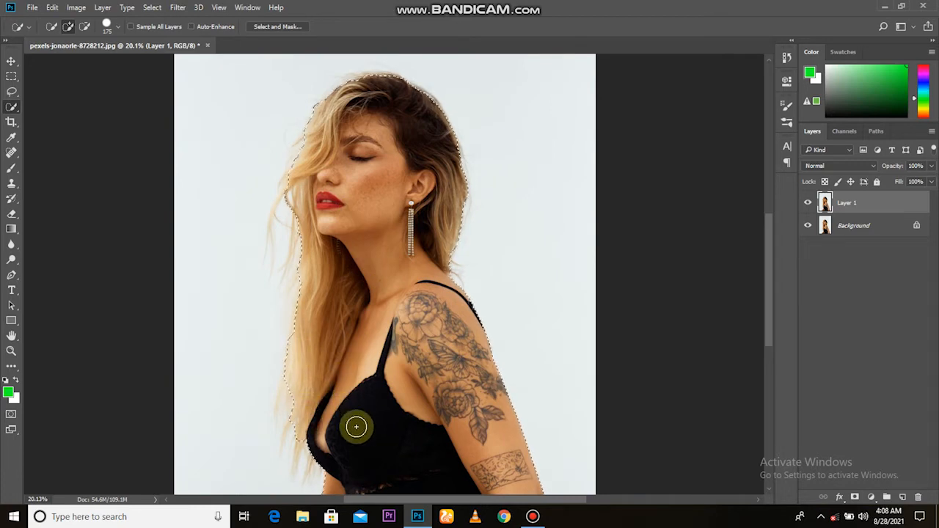
pyautogui.moveTo(356, 427); pyautogui.dragTo(367, 242)
# In Select and Mask, refine the selection along the hair in front of the face with the Refine Edge Brush at size 175.
pyautogui.scroll(-4, 409, 321)
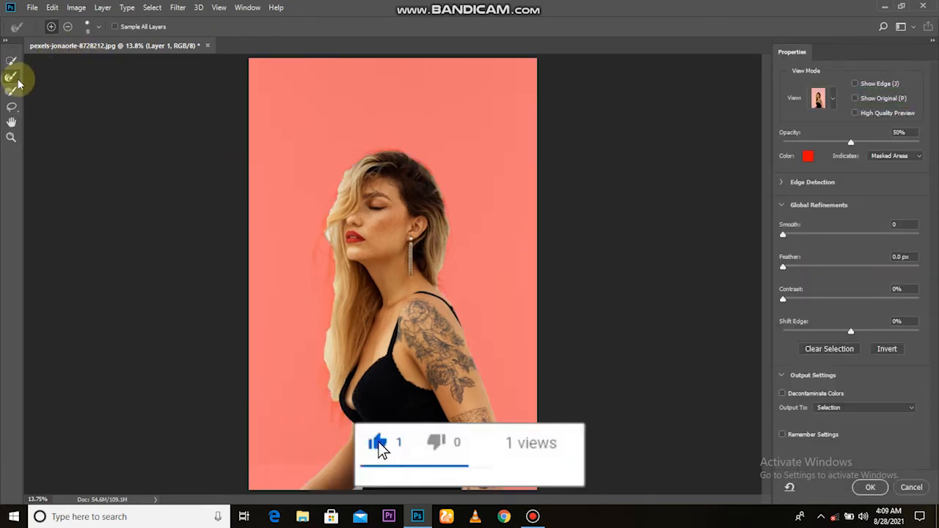
pyautogui.press(']')
pyautogui.press(']')
pyautogui.press(']')
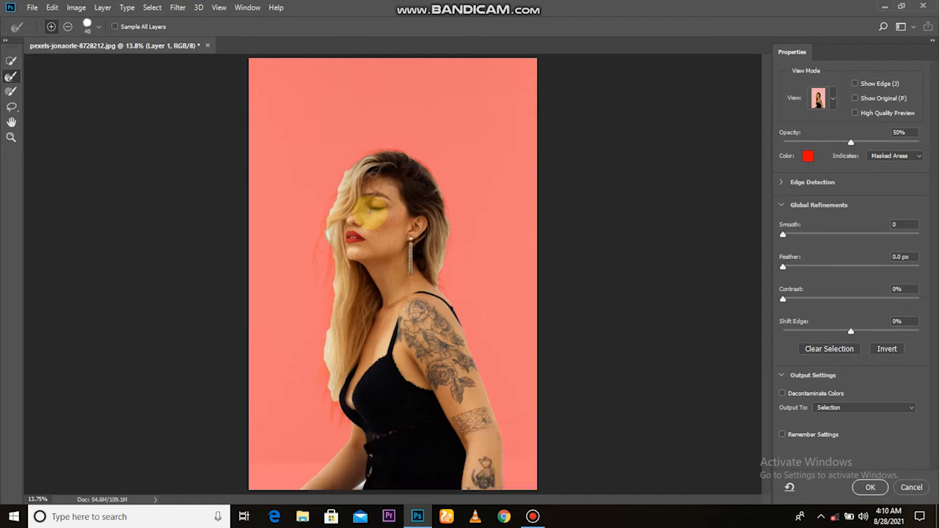
pyautogui.scroll(4, 343, 210)
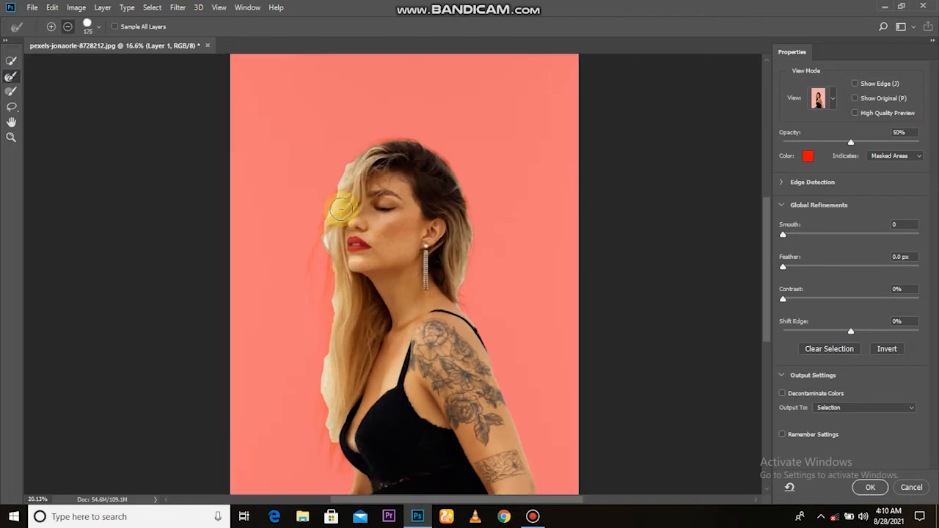
pyautogui.moveTo(344, 138)
pyautogui.mouseDown()
pyautogui.moveTo(306, 272)
pyautogui.moveTo(326, 284)
pyautogui.moveTo(302, 261)
pyautogui.moveTo(327, 271)
pyautogui.moveTo(315, 415)
pyautogui.mouseUp()
pyautogui.moveTo(292, 303)
pyautogui.mouseDown()
pyautogui.moveTo(340, 399)
pyautogui.moveTo(283, 435)
pyautogui.moveTo(273, 320)
pyautogui.moveTo(296, 338)
pyautogui.mouseUp()
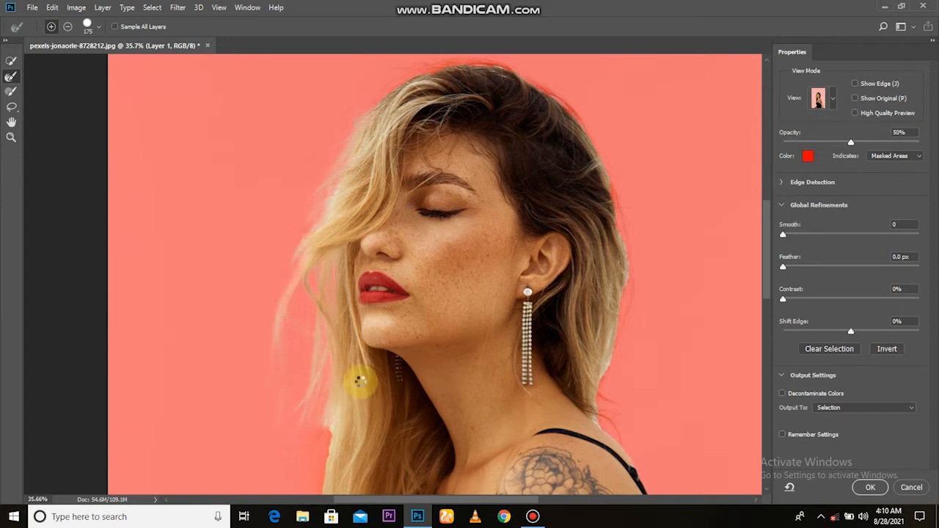
# Refine the selection edge over the crown, the back of the head and the long lower hair strands.
pyautogui.moveTo(382, 142); pyautogui.dragTo(321, 211)
pyautogui.moveTo(362, 143)
pyautogui.mouseDown()
pyautogui.moveTo(407, 130)
pyautogui.moveTo(482, 151)
pyautogui.moveTo(539, 227)
pyautogui.moveTo(551, 300)
pyautogui.moveTo(573, 336)
pyautogui.moveTo(573, 316)
pyautogui.moveTo(562, 385)
pyautogui.moveTo(614, 405)
pyautogui.mouseUp()
pyautogui.moveTo(549, 331); pyautogui.dragTo(533, 127)
pyautogui.moveTo(540, 218); pyautogui.dragTo(542, 297)
pyautogui.moveTo(269, 341)
pyautogui.mouseDown()
pyautogui.moveTo(227, 384)
pyautogui.moveTo(220, 447)
pyautogui.mouseUp()
pyautogui.moveTo(235, 394)
pyautogui.mouseDown()
pyautogui.moveTo(268, 270)
pyautogui.moveTo(251, 404)
pyautogui.moveTo(278, 317)
pyautogui.moveTo(260, 213)
pyautogui.mouseUp()
pyautogui.moveTo(256, 276)
pyautogui.mouseDown()
pyautogui.moveTo(256, 391)
pyautogui.moveTo(290, 387)
pyautogui.moveTo(287, 401)
pyautogui.moveTo(285, 389)
pyautogui.moveTo(319, 382)
pyautogui.mouseUp()
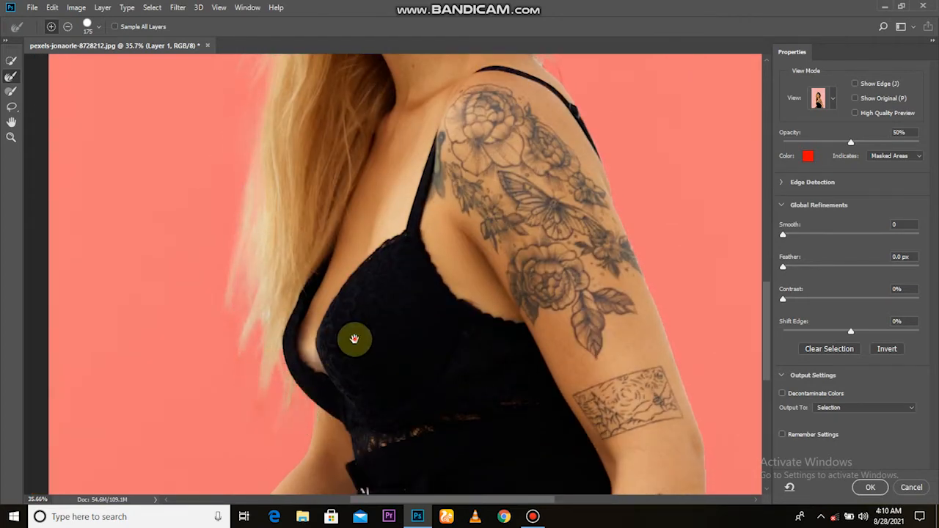
# Refine the selection edge along the outside of the tattooed arm and shoulder.
pyautogui.scroll(-5, 344, 348)
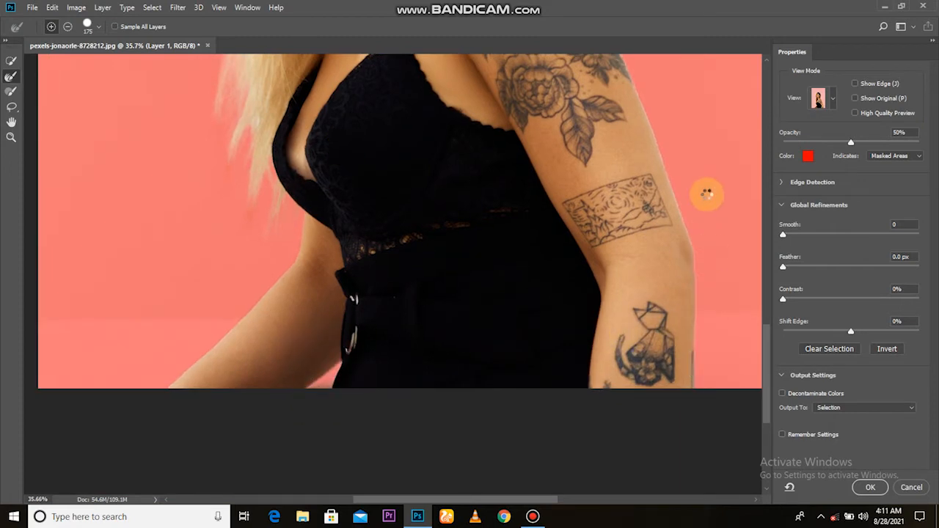
pyautogui.moveTo(706, 193); pyautogui.dragTo(652, 277)
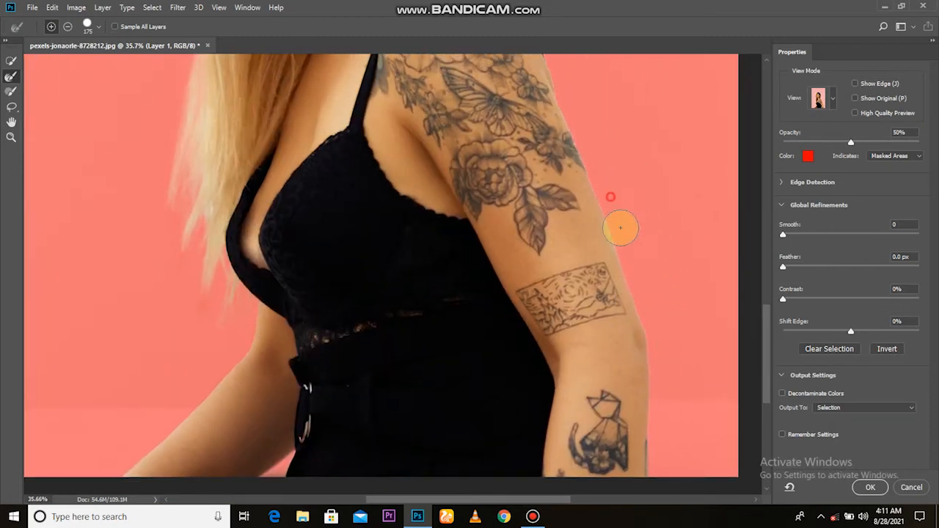
pyautogui.moveTo(647, 243); pyautogui.dragTo(545, 465)
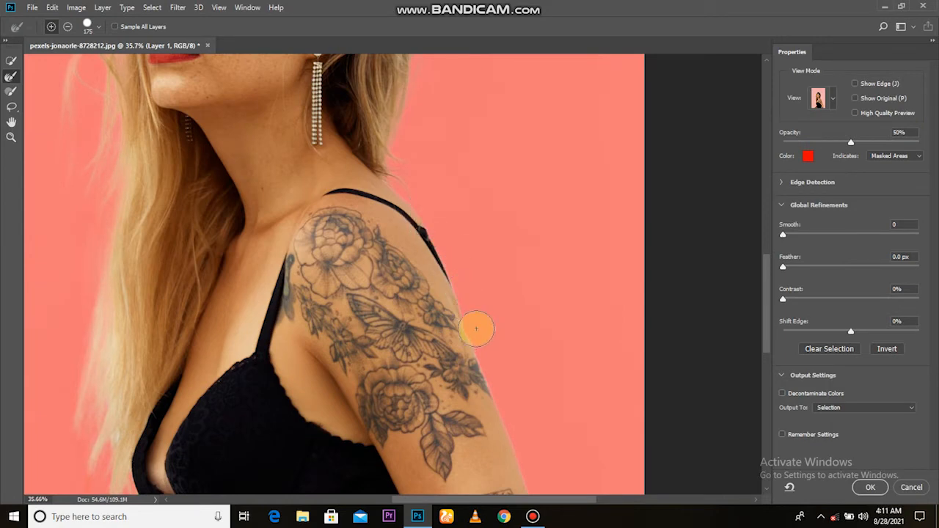
pyautogui.scroll(-3, 514, 316)
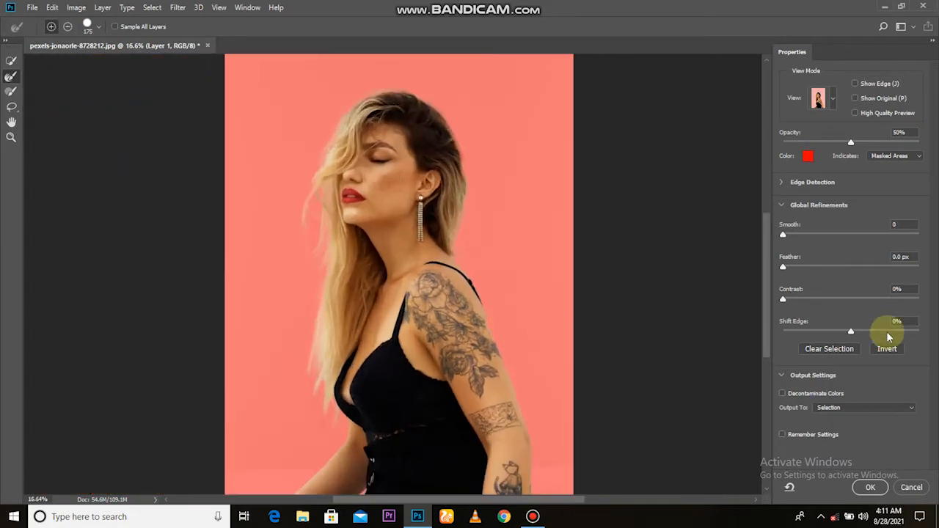
# Output the refined selection to a new layer with a layer mask, and check the cutout with Background temporarily hidden.
pyautogui.click(865, 407)
pyautogui.click(855, 440)
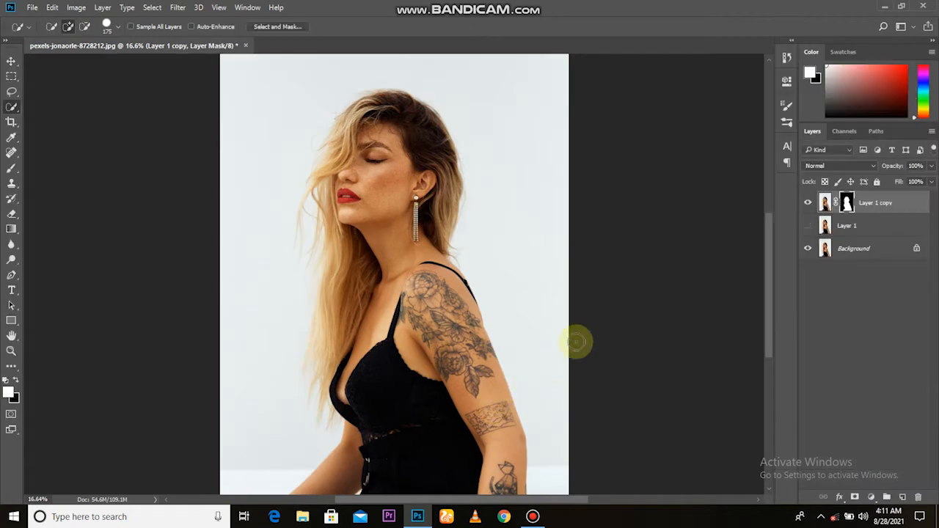
pyautogui.click(808, 249)
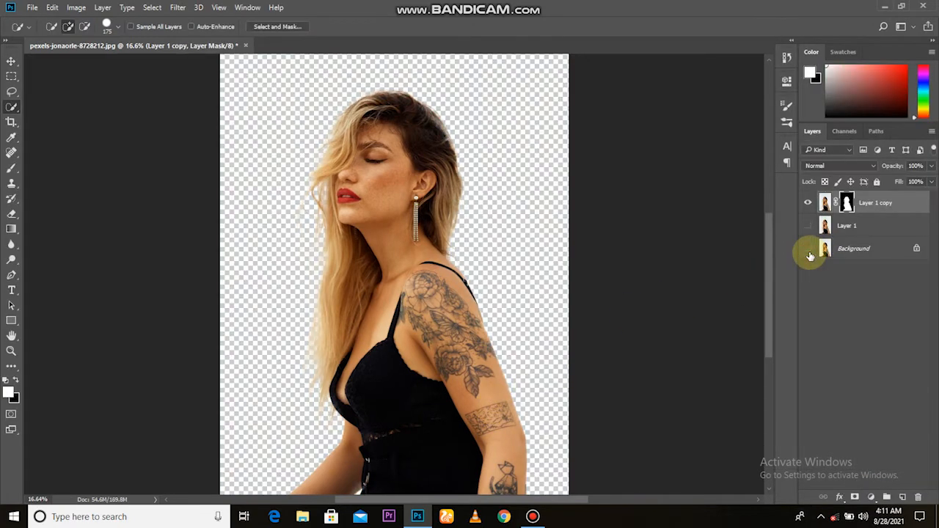
pyautogui.click(808, 250)
# Merge Layer 1 down into Background and unlock the merged background layer.
pyautogui.click(845, 226)
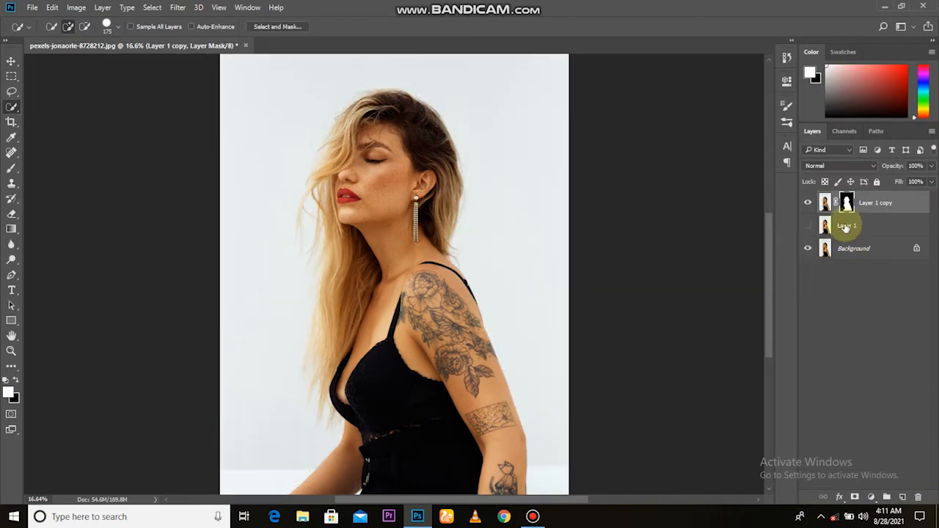
pyautogui.hotkey('ctrl', 'e')
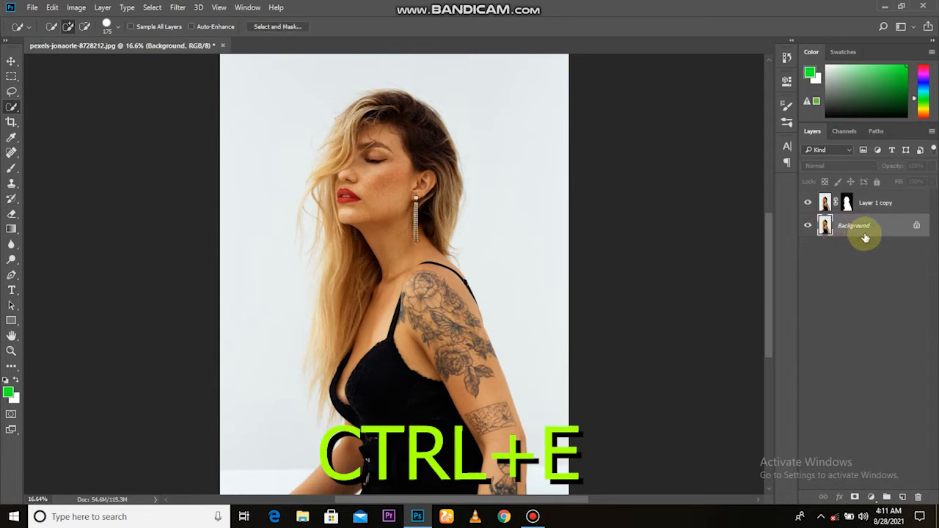
pyautogui.click(918, 226)
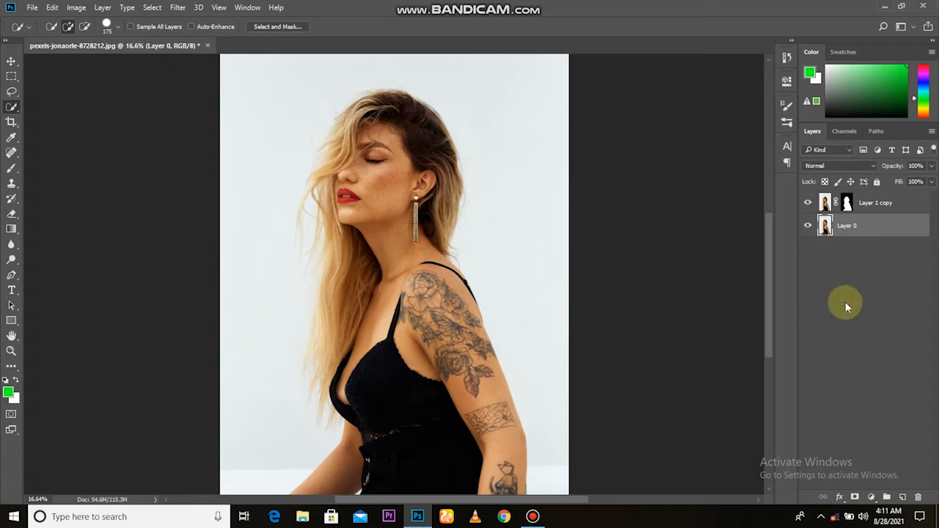
# Add a Levels adjustment clipped to Layer 0 and raise its black input level to 253 to turn the backdrop black.
pyautogui.click(867, 496)
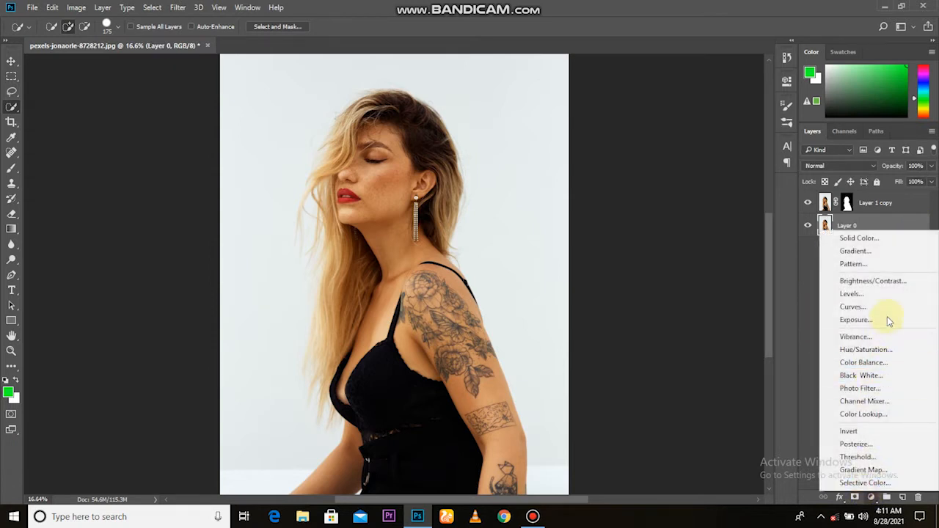
pyautogui.click(870, 293)
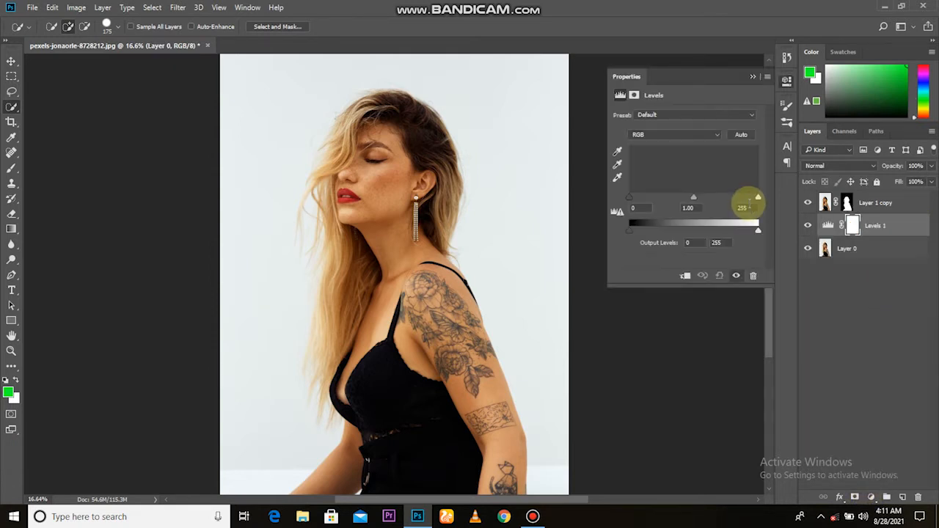
pyautogui.click(685, 275)
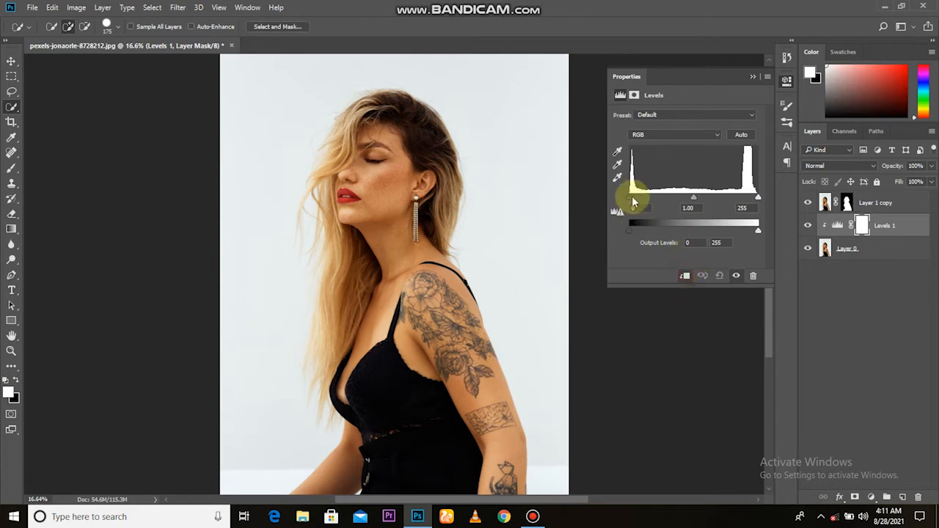
pyautogui.moveTo(632, 202); pyautogui.dragTo(756, 199)
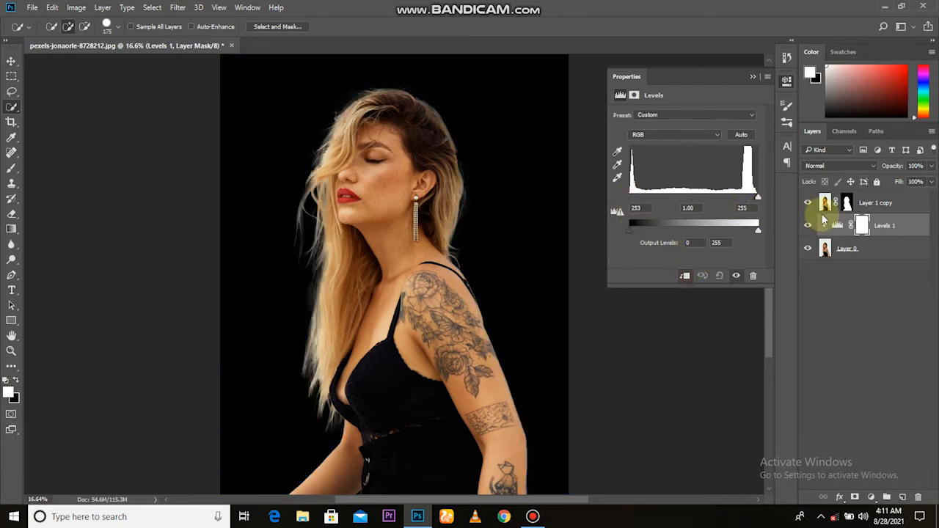
pyautogui.click(753, 77)
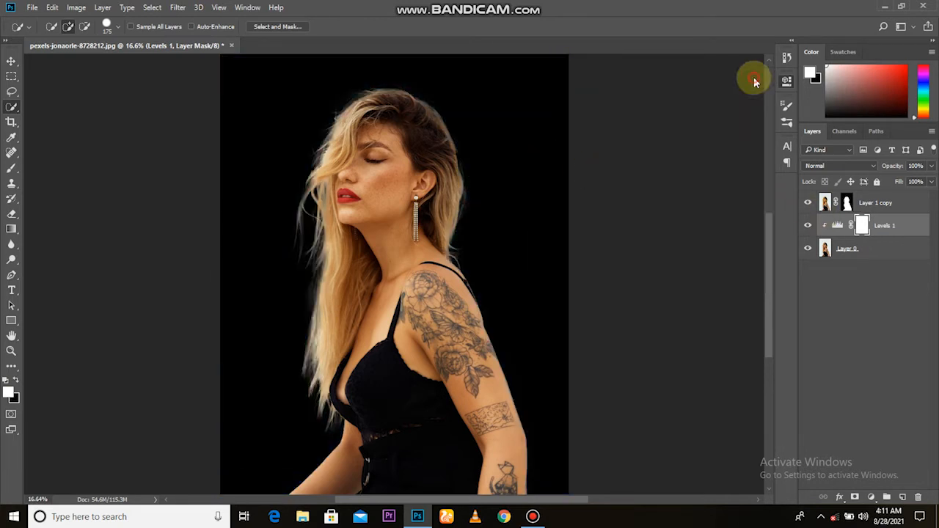
# Merge the Levels 1 adjustment with Layer 0 and check the merged layer by toggling its visibility.
pyautogui.click(855, 251)
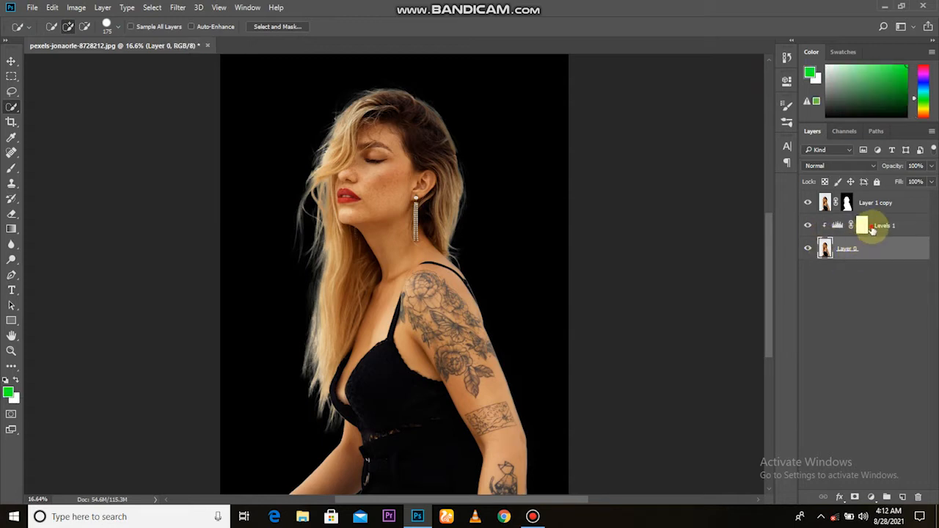
pyautogui.keyDown('ctrl'); pyautogui.click(871, 229); pyautogui.keyUp('ctrl')
pyautogui.hotkey('ctrl', 'e')
pyautogui.click(808, 227)
pyautogui.click(807, 228)
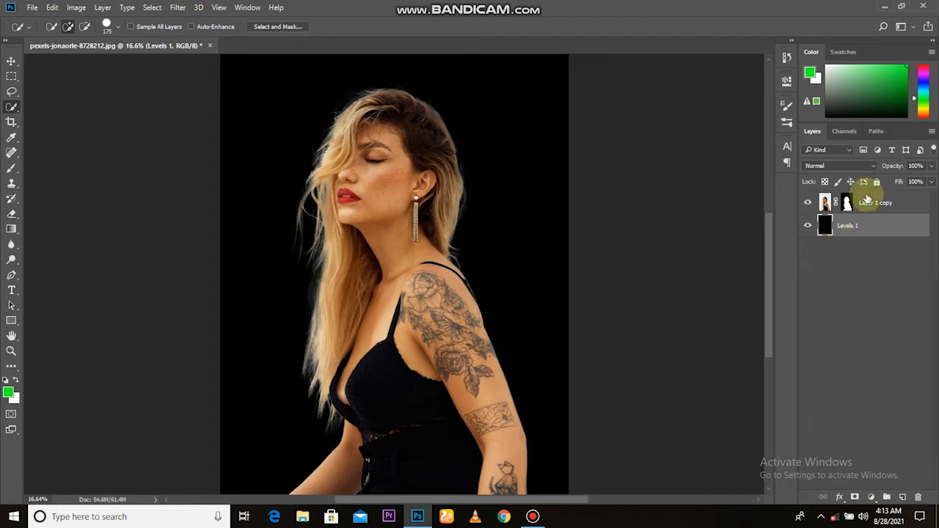
# Add a Curves adjustment above Layer 1 copy and shape a slight S-curve with raised highlights and lowered shadows.
pyautogui.click(853, 209)
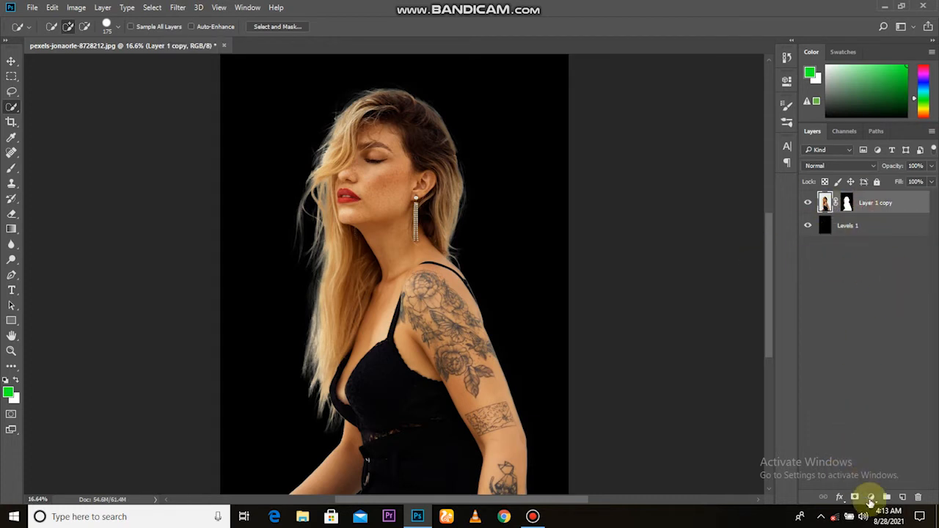
pyautogui.click(870, 497)
pyautogui.click(862, 315)
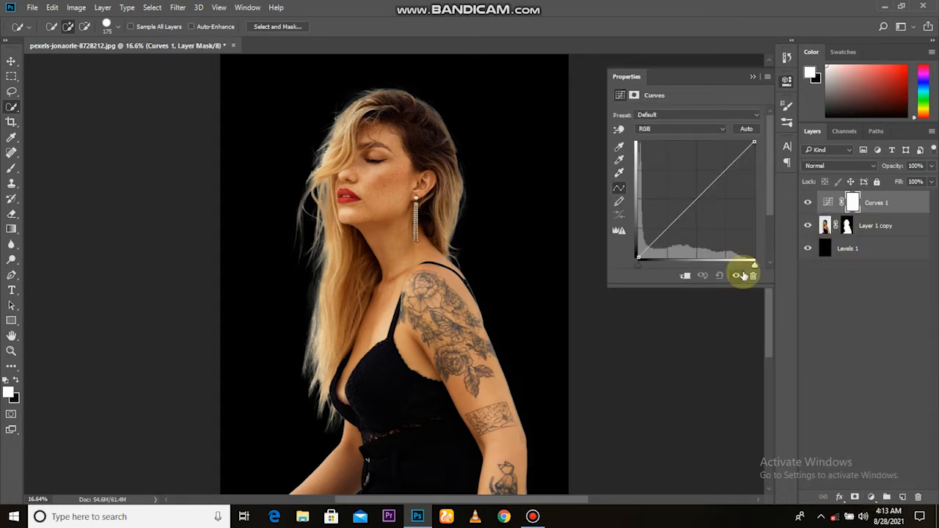
pyautogui.click(726, 166)
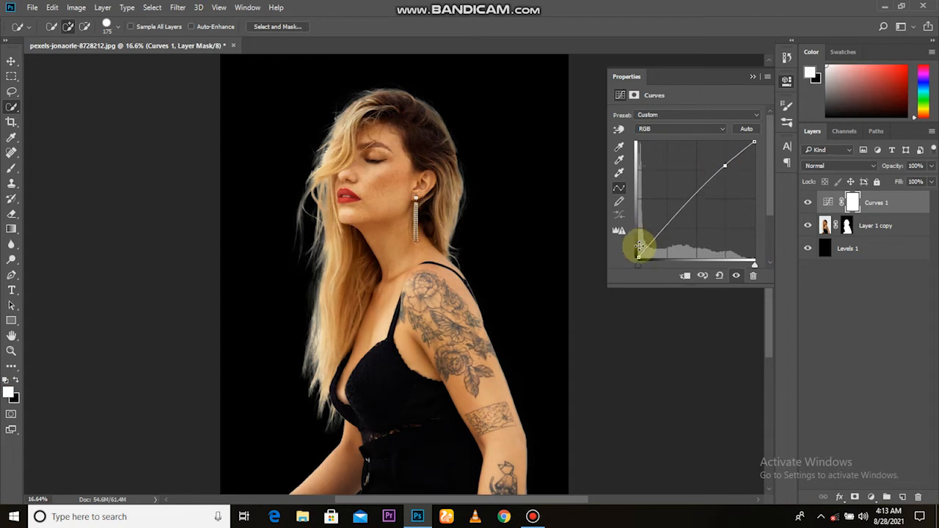
pyautogui.moveTo(667, 228); pyautogui.dragTo(667, 234)
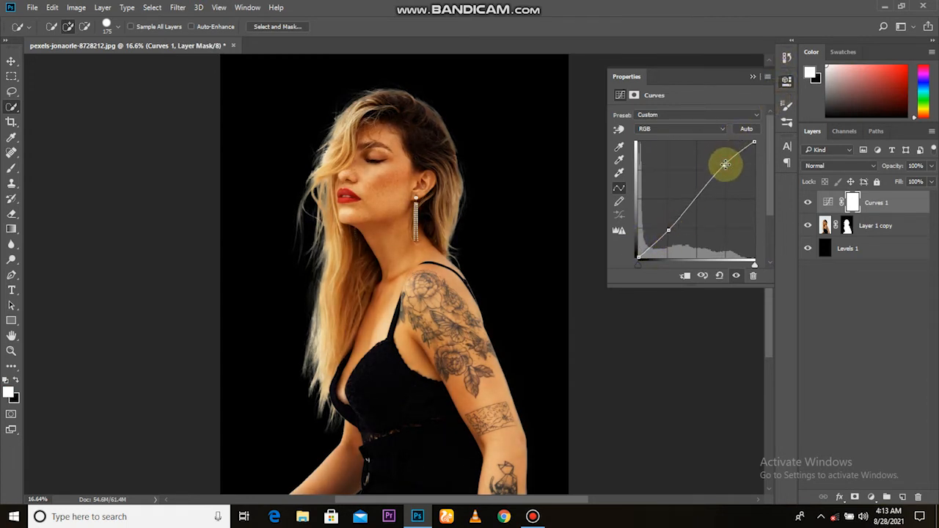
pyautogui.moveTo(725, 166); pyautogui.dragTo(725, 168)
pyautogui.click(749, 78)
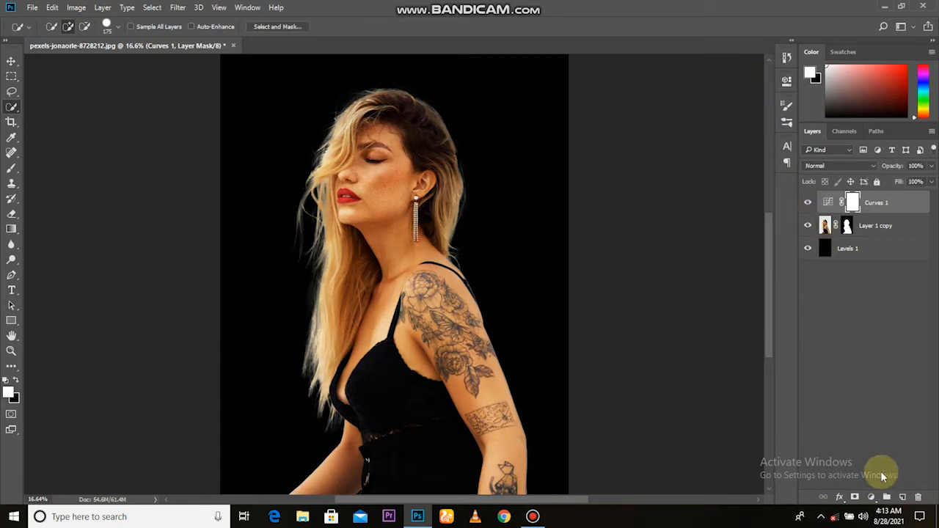
# Add a Levels adjustment above Curves 1 with midtones at 0.92 and white input at 240, and compare before and after.
pyautogui.click(872, 497)
pyautogui.click(851, 295)
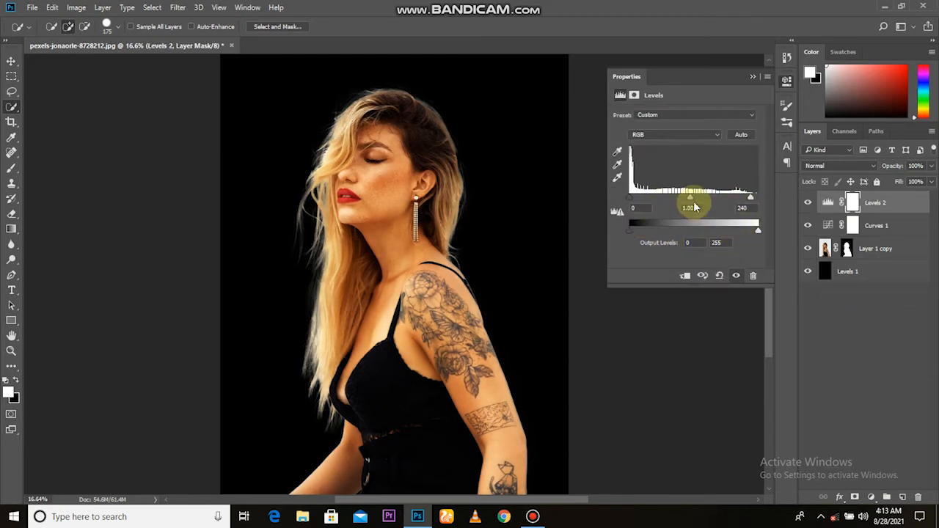
pyautogui.moveTo(692, 202); pyautogui.dragTo(694, 200)
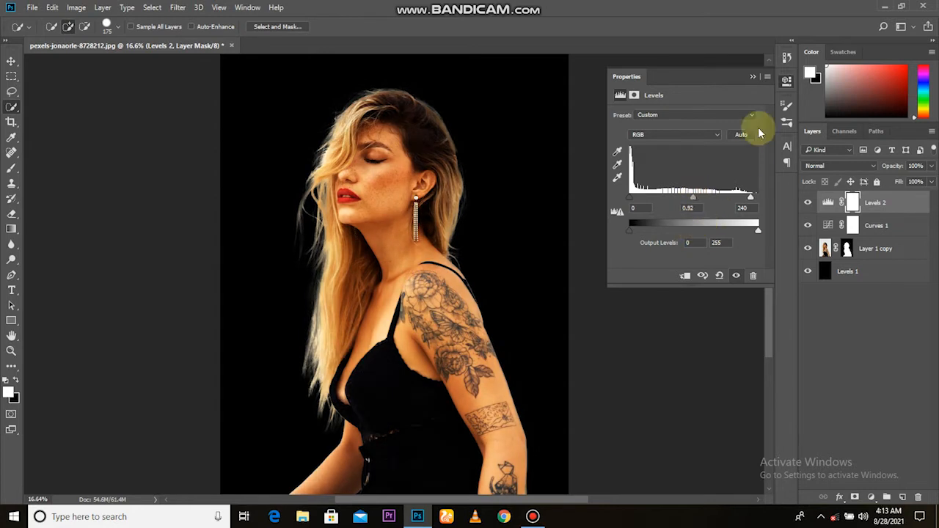
pyautogui.click(749, 75)
pyautogui.click(810, 206)
pyautogui.click(810, 206)
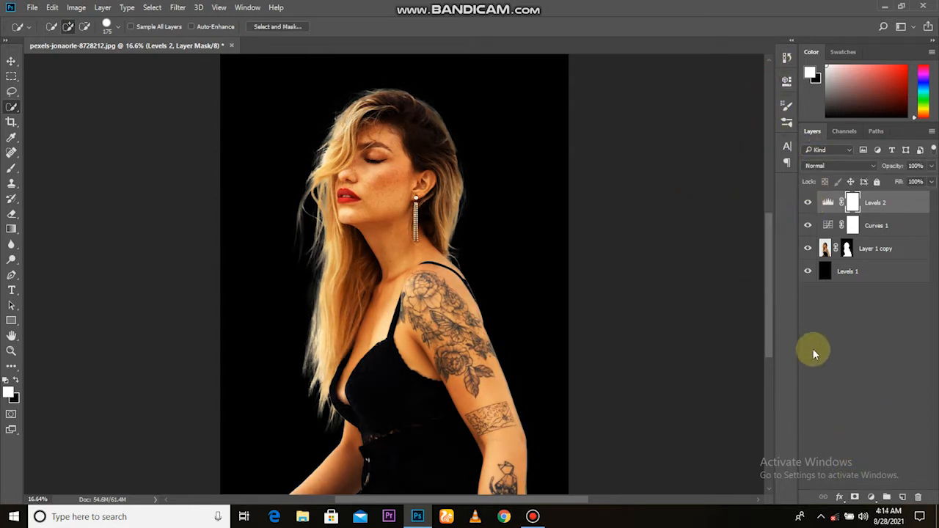
# Add a Hue/Saturation adjustment above Levels 2 and lower the master saturation to -56.
pyautogui.click(870, 496)
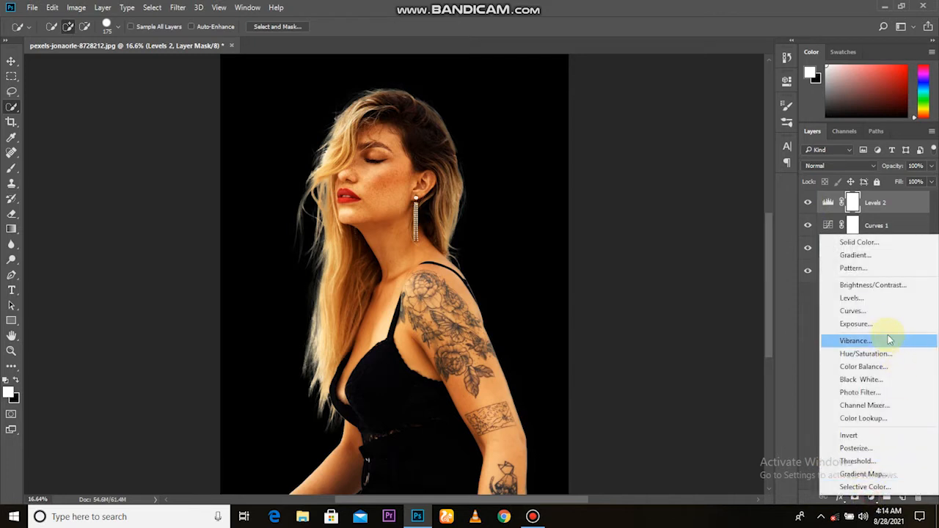
pyautogui.click(886, 355)
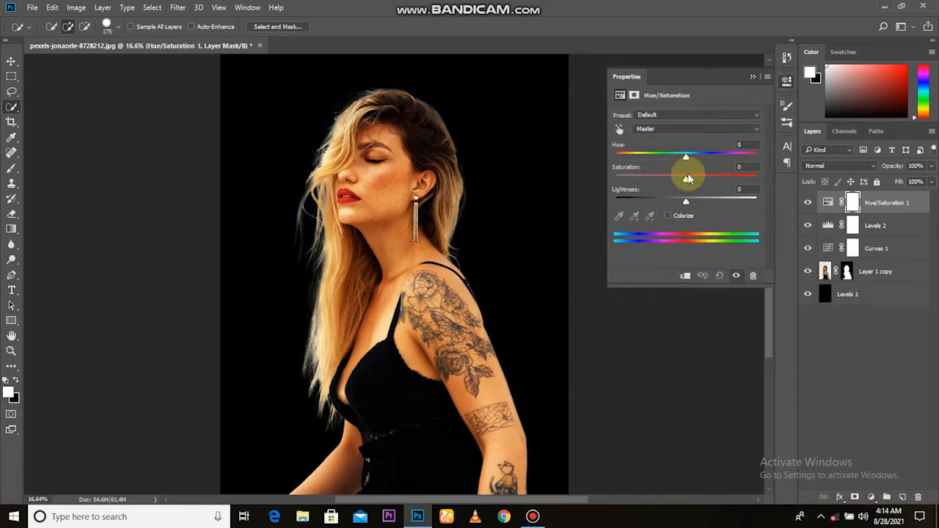
pyautogui.moveTo(655, 186)
pyautogui.mouseDown()
pyautogui.moveTo(575, 201)
pyautogui.moveTo(648, 186)
pyautogui.mouseUp()
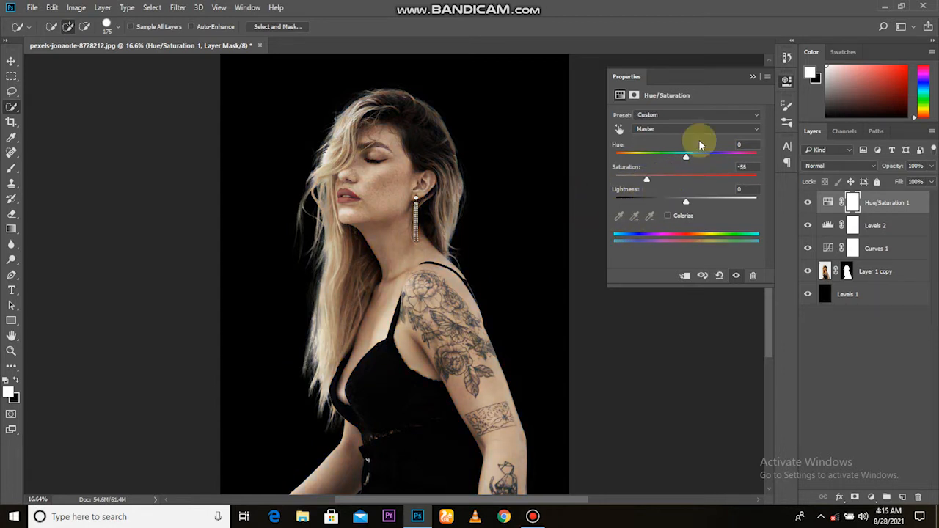
pyautogui.click(751, 77)
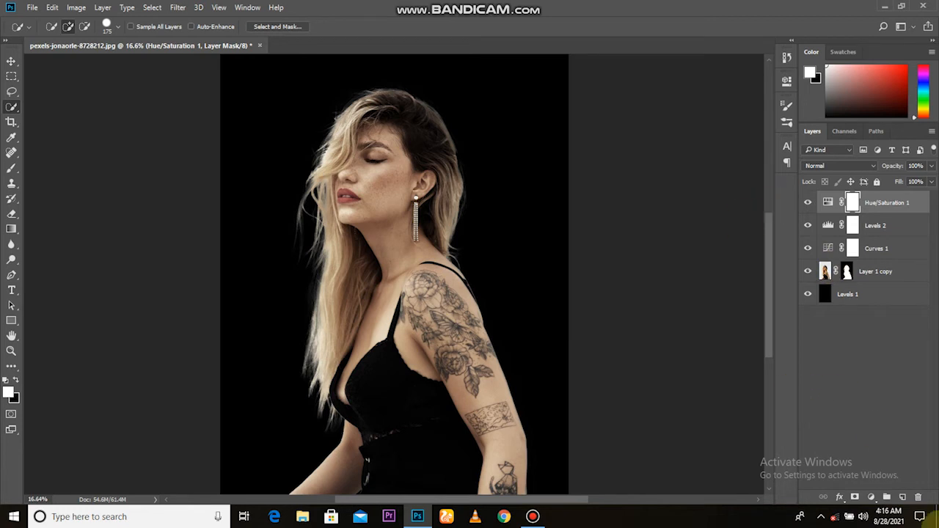
# Add a Gradient Fill layer above Hue/Saturation 1 running from black to transparent, deleting the green end colour stop.
pyautogui.click(873, 498)
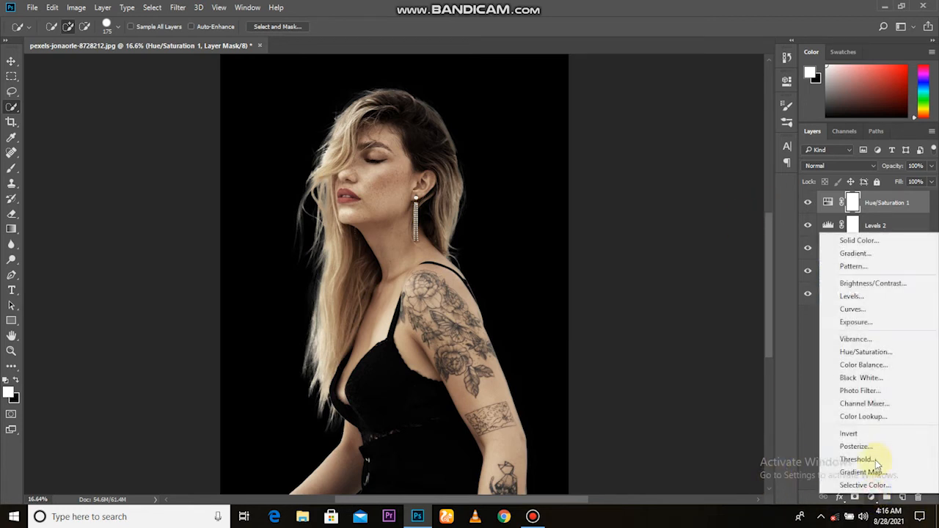
pyautogui.click(867, 254)
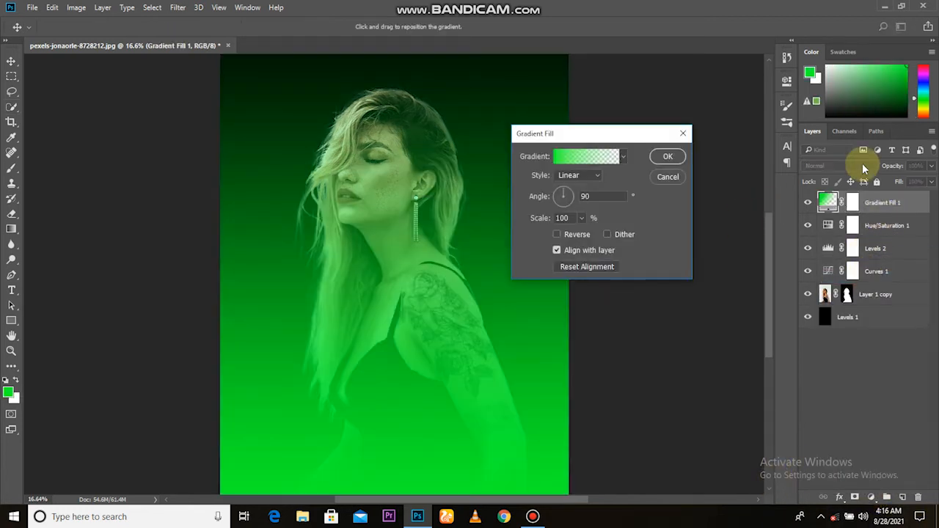
pyautogui.click(570, 156)
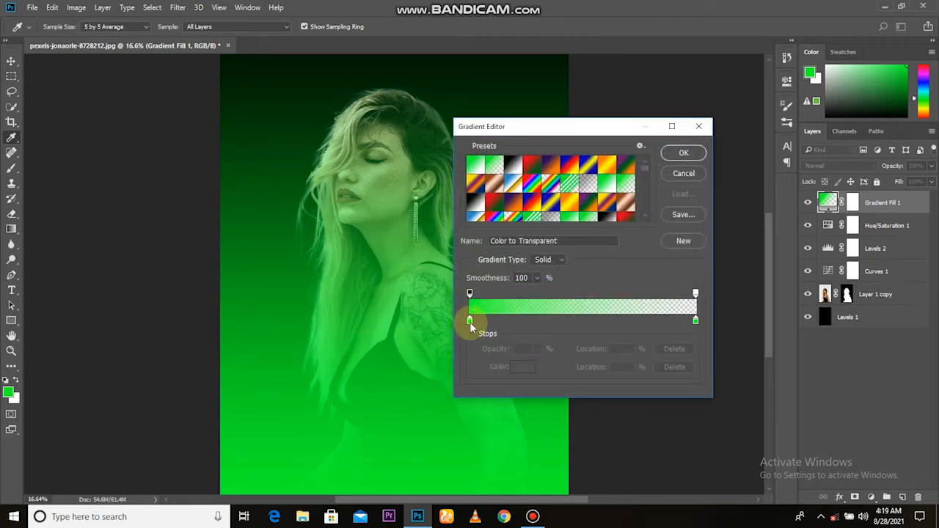
pyautogui.click(518, 374)
pyautogui.moveTo(435, 259); pyautogui.dragTo(318, 278)
pyautogui.click(585, 122)
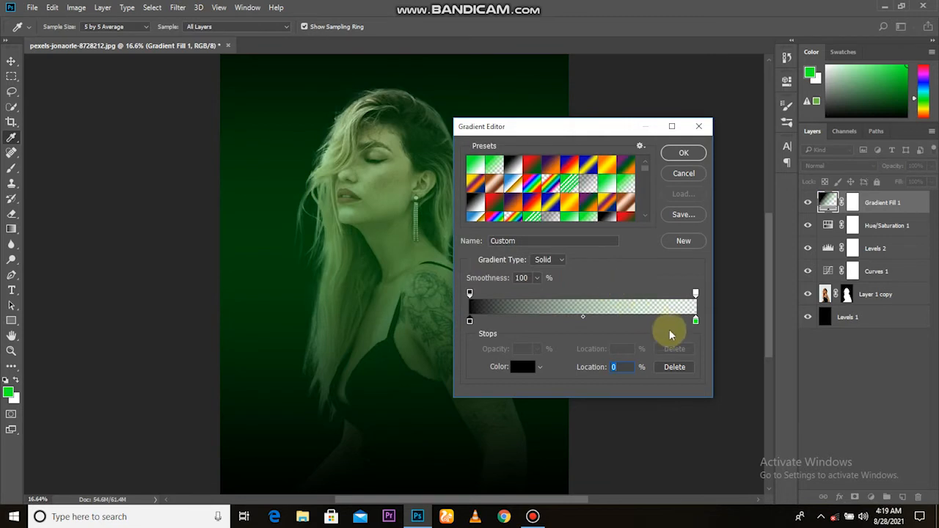
pyautogui.click(684, 370)
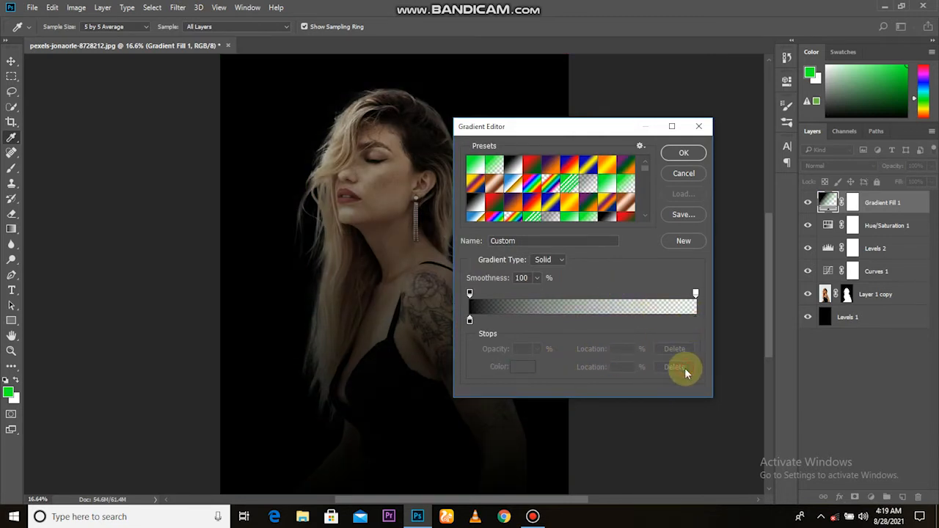
pyautogui.click(681, 156)
# Set the linear gradient fill's angle to 173.29° and its scale to 89%, and apply it.
pyautogui.moveTo(583, 195); pyautogui.dragTo(560, 197)
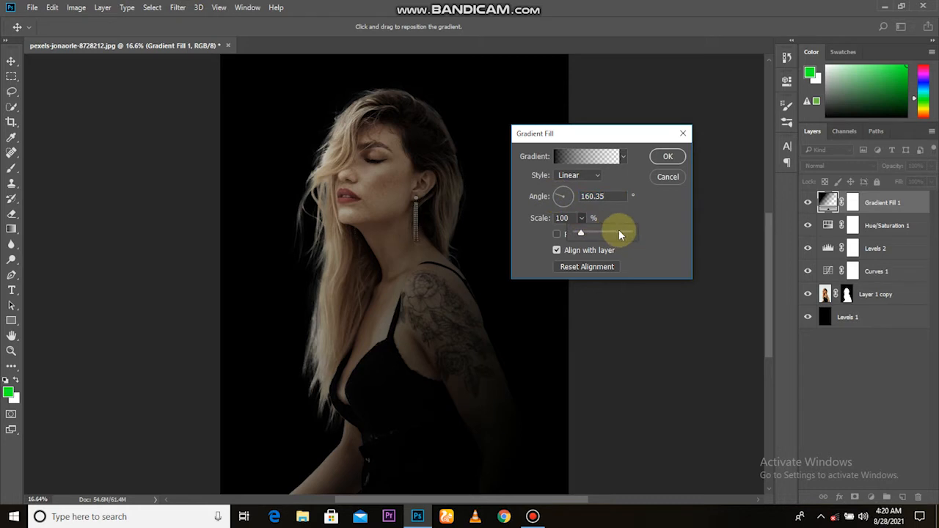
pyautogui.moveTo(589, 234)
pyautogui.mouseDown()
pyautogui.moveTo(629, 237)
pyautogui.moveTo(592, 235)
pyautogui.mouseUp()
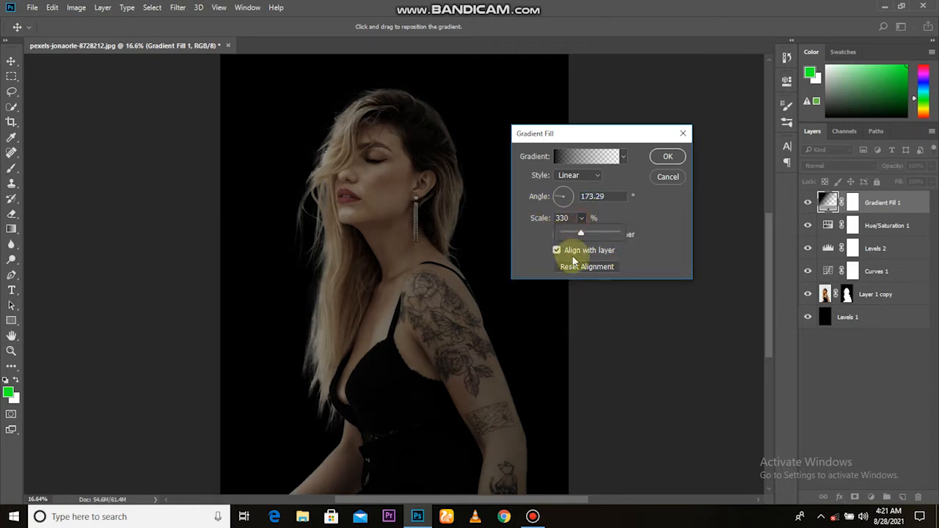
pyautogui.moveTo(574, 234); pyautogui.dragTo(564, 240)
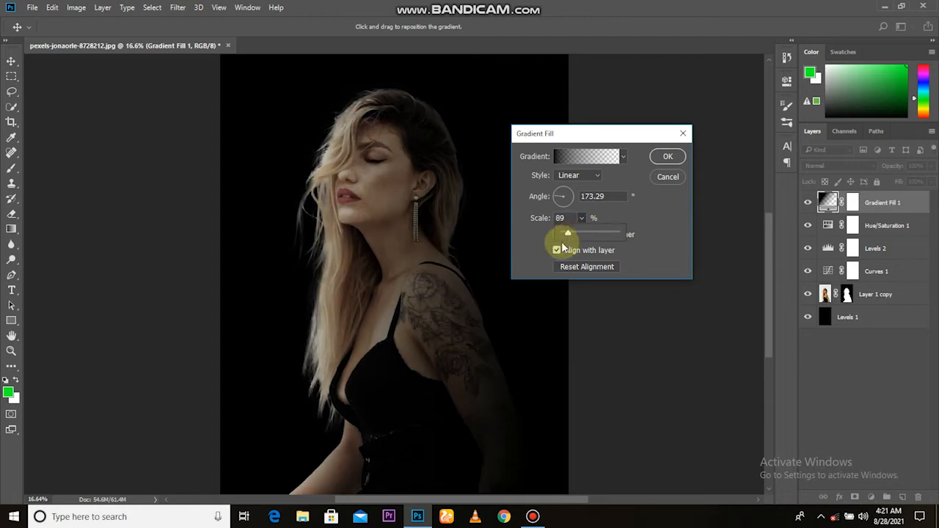
pyautogui.click(669, 156)
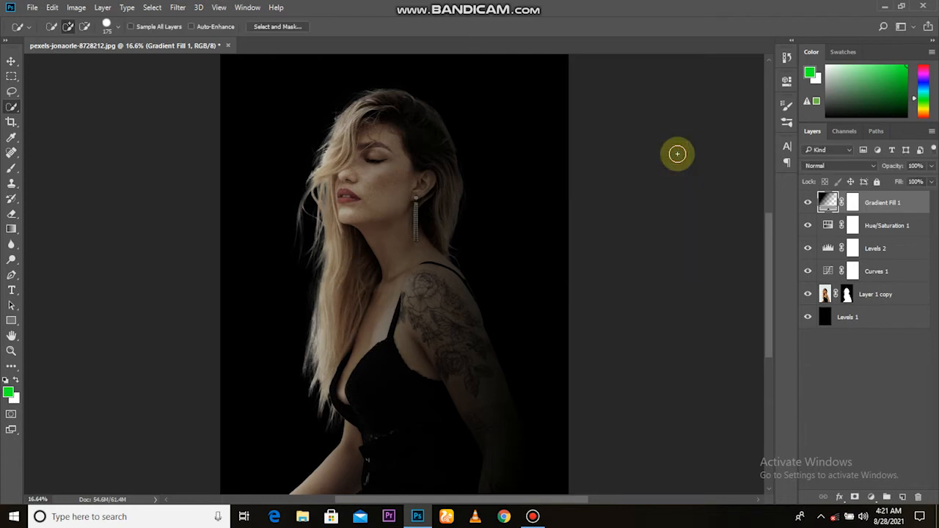
# Select Layer 1 copy's mask and set up the Brush tool with 52% opacity and 52% flow.
pyautogui.click(849, 294)
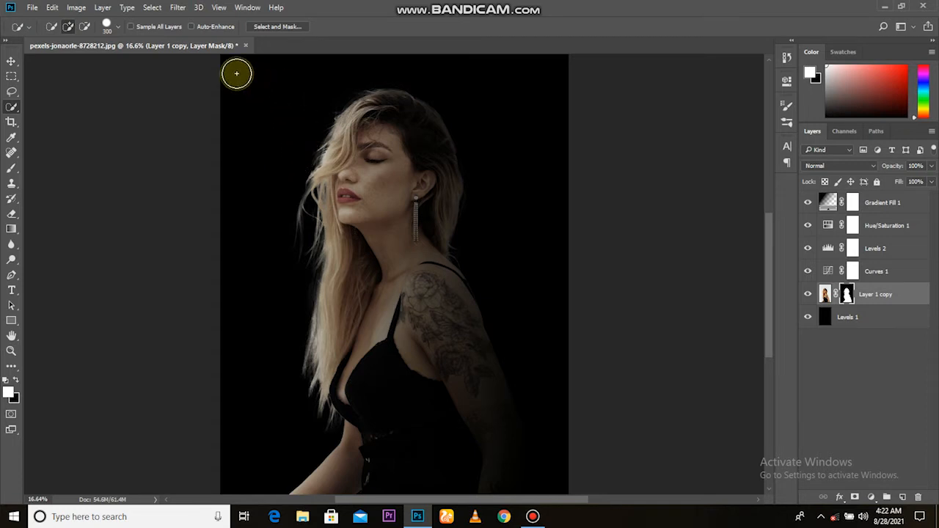
pyautogui.click(12, 169)
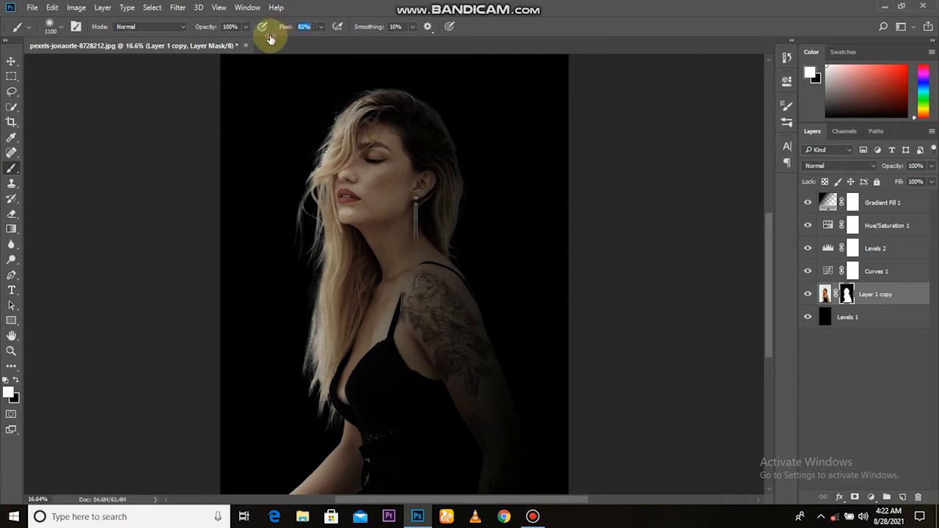
pyautogui.moveTo(206, 30); pyautogui.dragTo(188, 45)
pyautogui.moveTo(279, 28); pyautogui.dragTo(264, 39)
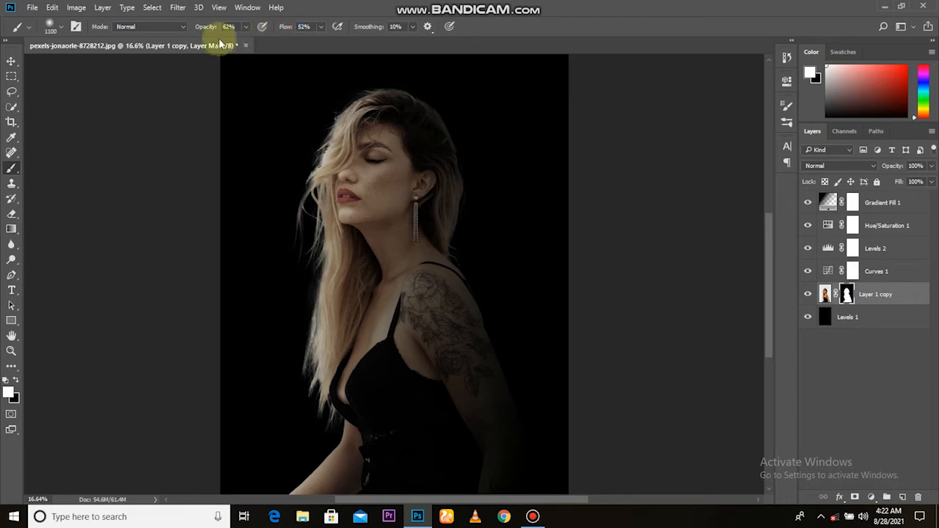
pyautogui.moveTo(310, 120)
pyautogui.mouseDown()
pyautogui.moveTo(292, 116)
pyautogui.moveTo(304, 96)
pyautogui.moveTo(288, 134)
pyautogui.mouseUp()
pyautogui.hotkey('ctrl', 'alt', 'z')
pyautogui.hotkey('ctrl', 'alt', 'z')
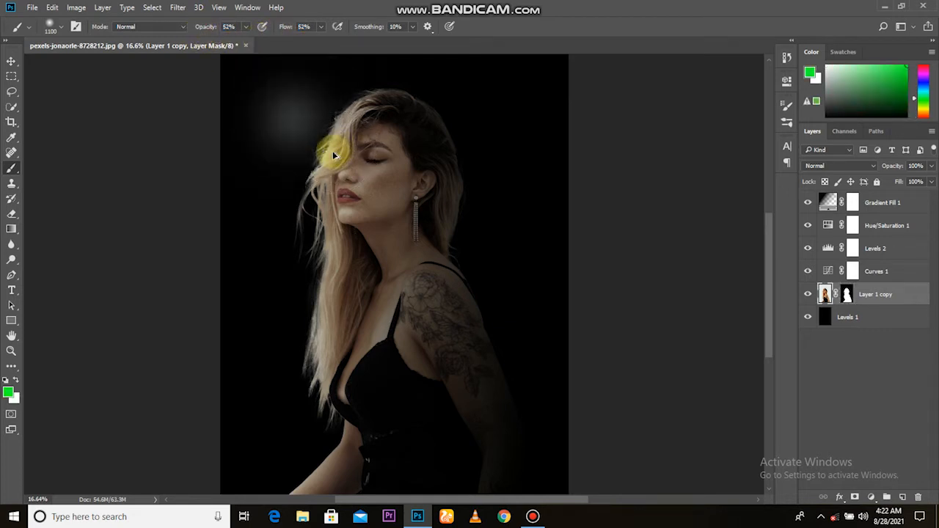
# Paint black with the soft 1100-pixel brush on Layer 1 copy's image along the head and the hair in front of the face.
pyautogui.click(6, 380)
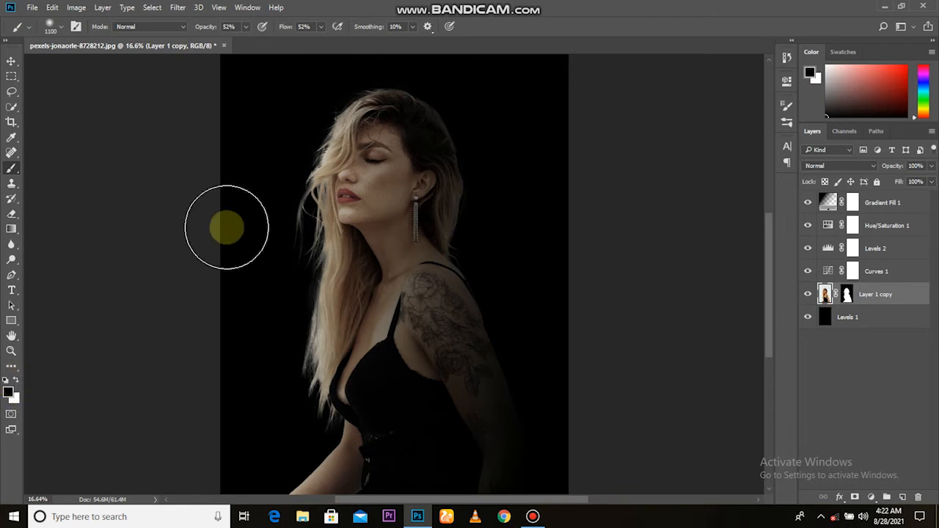
pyautogui.click(301, 95)
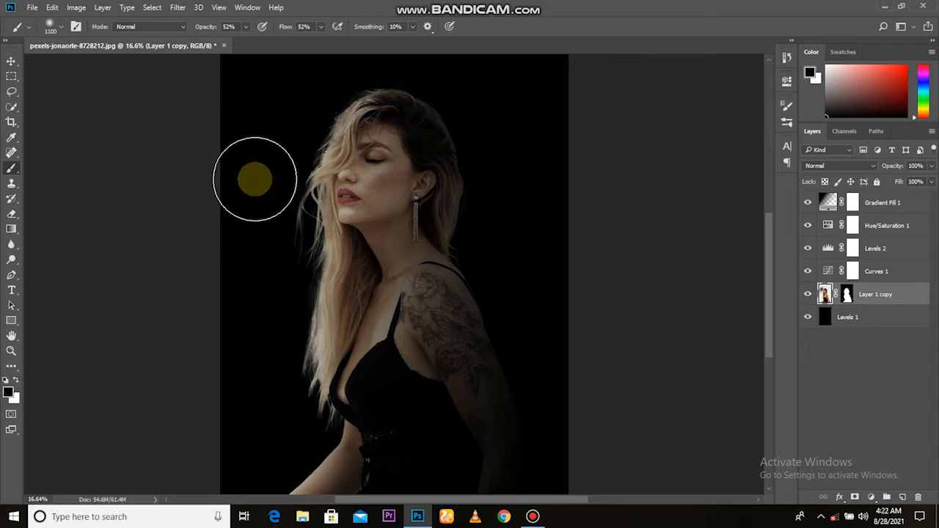
pyautogui.click(308, 80)
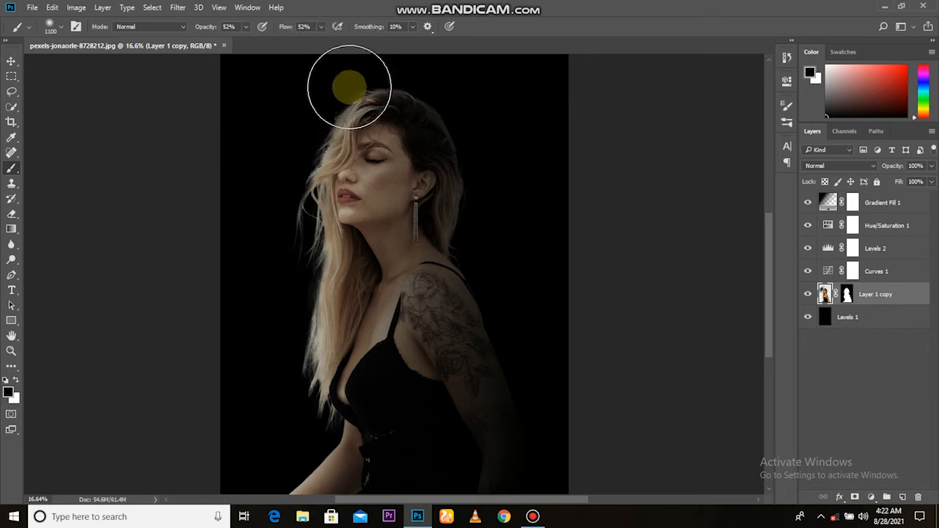
pyautogui.scroll(-2, 351, 87)
pyautogui.click(361, 114)
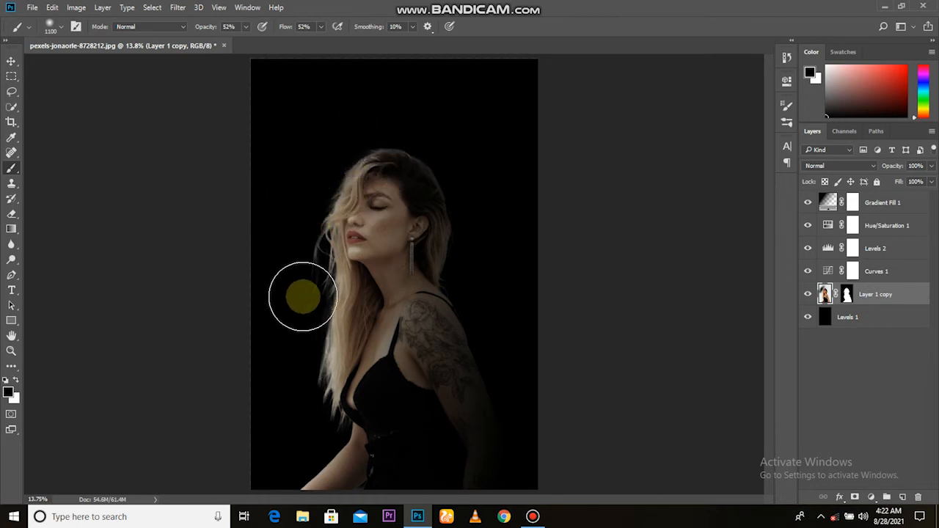
pyautogui.click(290, 416)
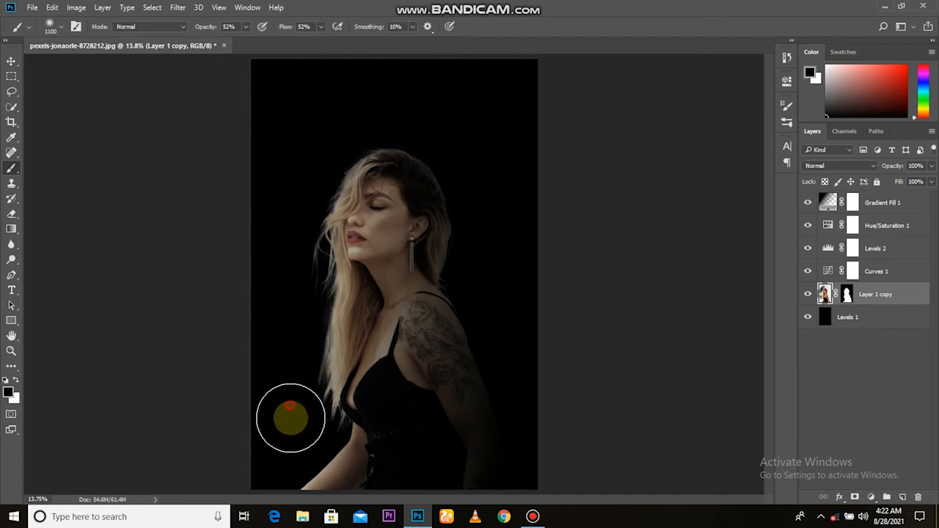
pyautogui.moveTo(295, 420); pyautogui.dragTo(292, 435)
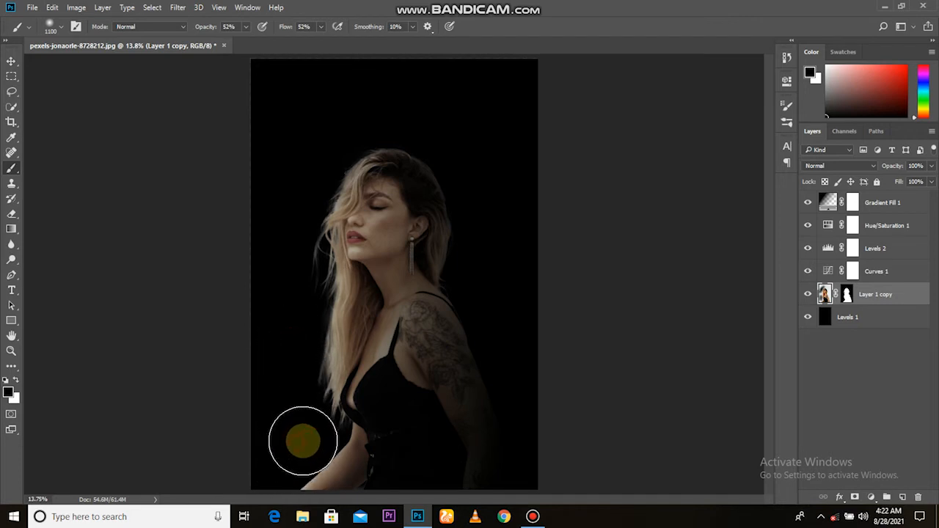
pyautogui.click(272, 472)
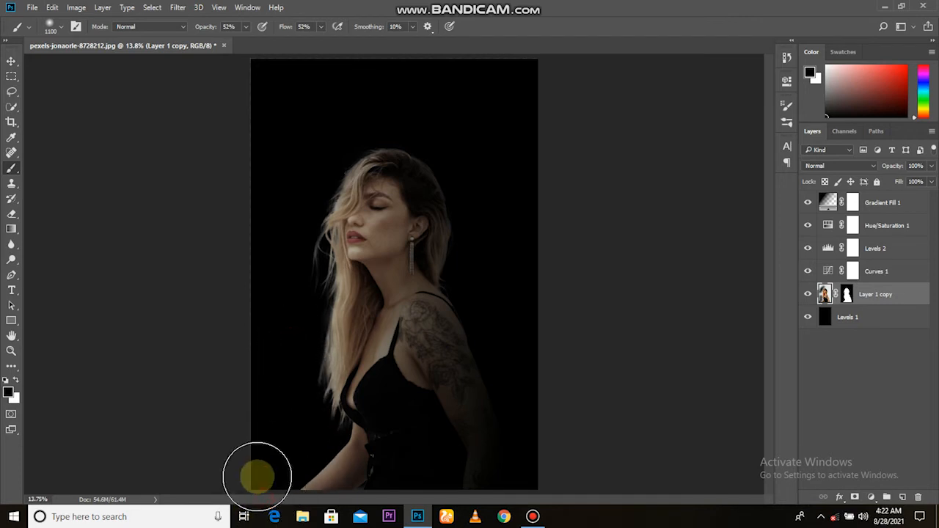
pyautogui.click(281, 274)
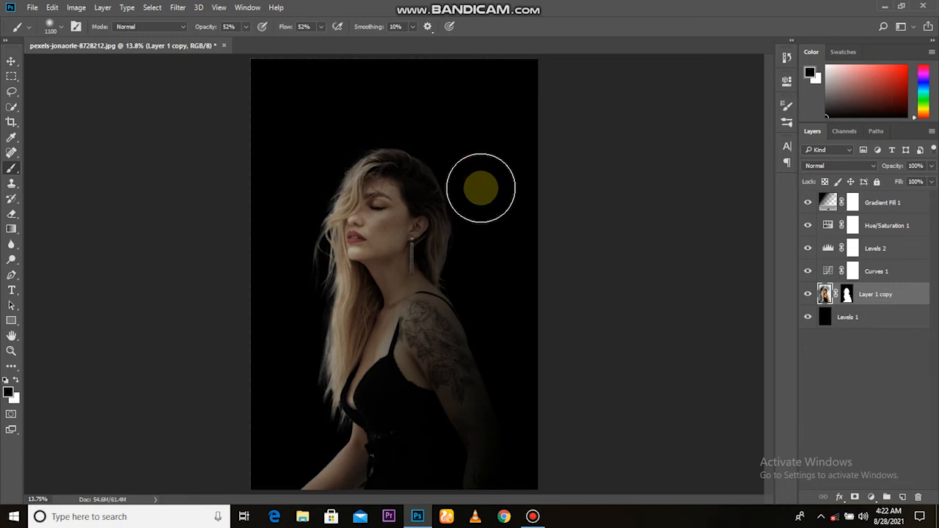
# Darken the hair behind the head, the back and the crown with black brush dabs, and compare by toggling Layer 1 copy's visibility.
pyautogui.click(477, 292)
pyautogui.click(519, 359)
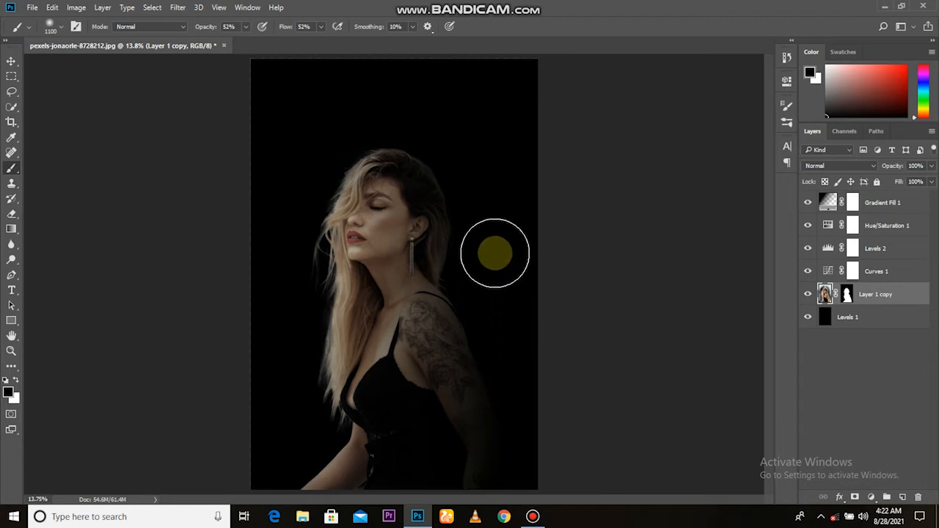
pyautogui.click(482, 251)
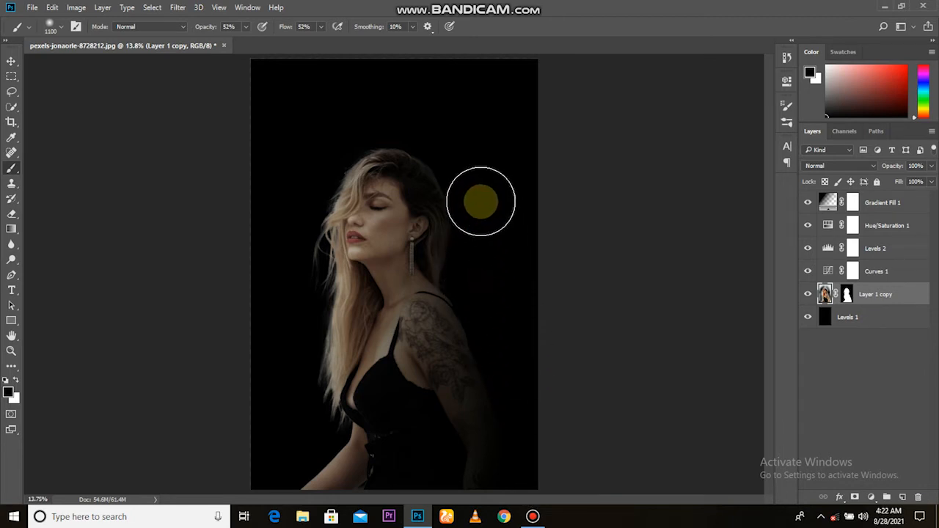
pyautogui.click(390, 118)
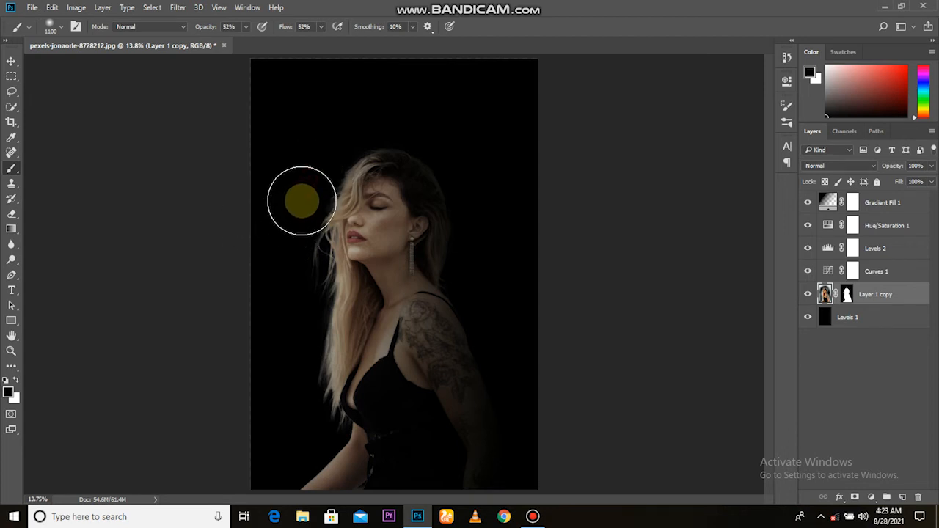
pyautogui.click(299, 316)
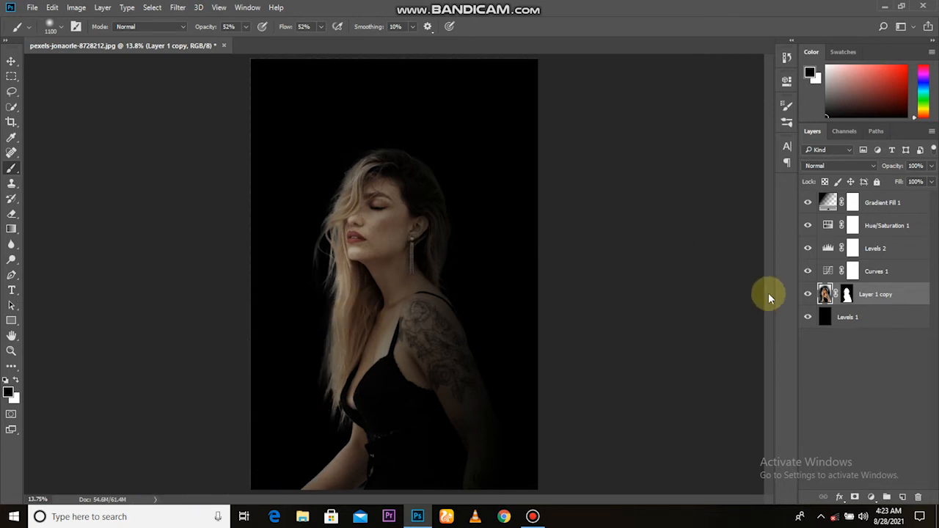
pyautogui.click(807, 294)
pyautogui.click(807, 294)
pyautogui.scroll(2, 501, 286)
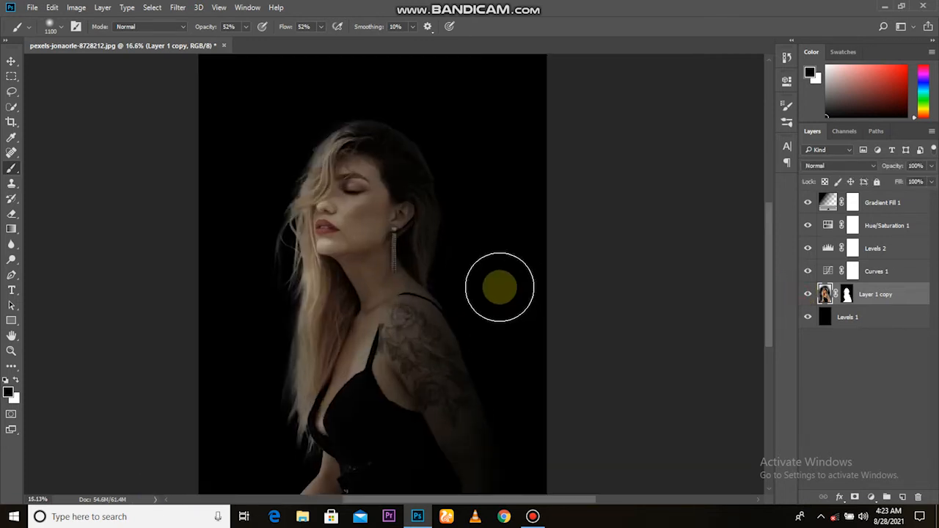
pyautogui.click(11, 61)
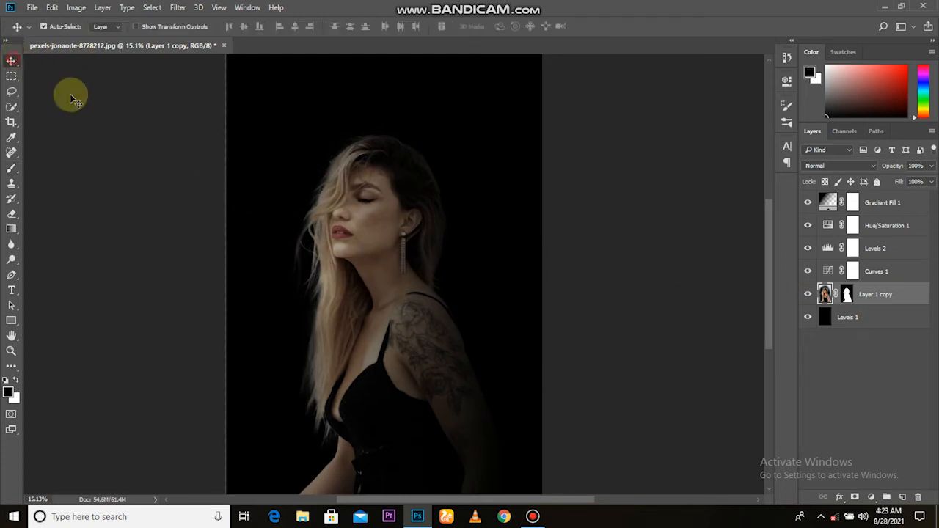
pyautogui.click(872, 499)
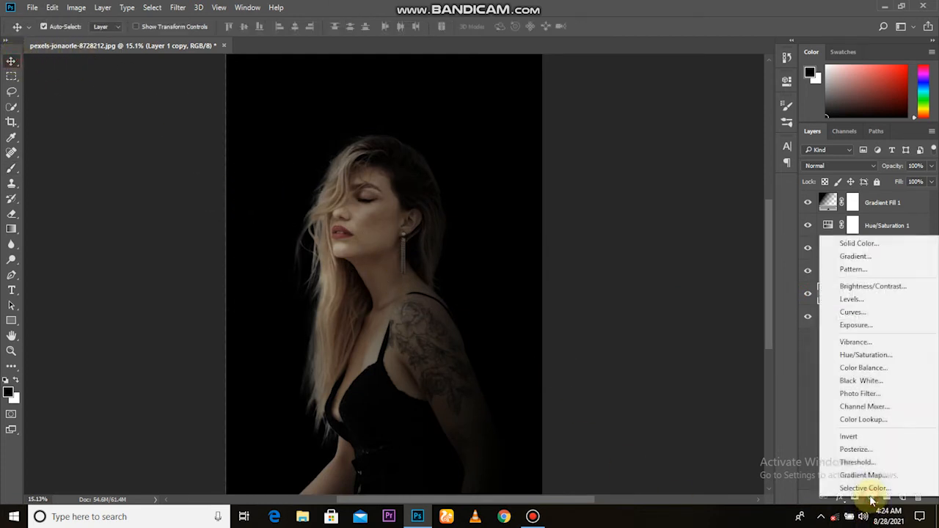
pyautogui.click(864, 308)
pyautogui.hotkey('ctrl', 'z')
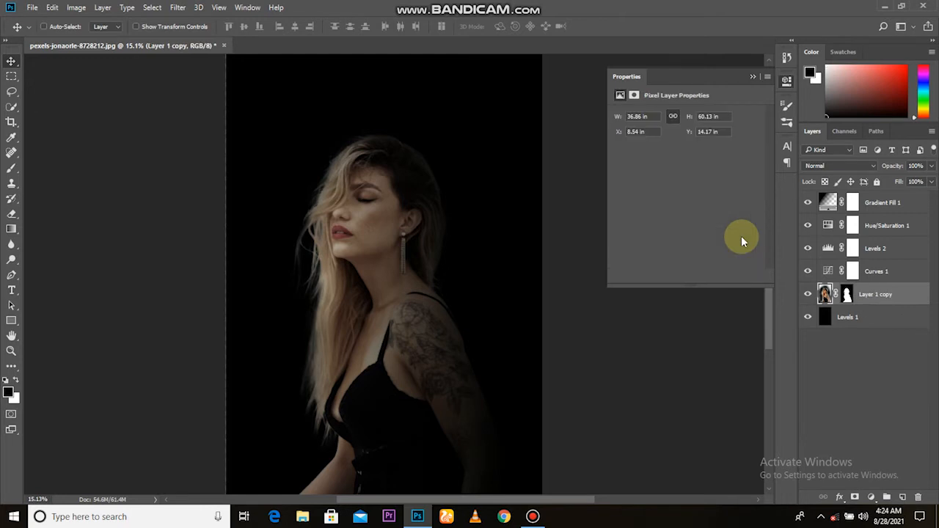
# Add a Curves adjustment above Gradient Fill 1, raise the highlights and lower the shadows into a gentle S-curve, and compare by toggling its visibility.
pyautogui.click(899, 202)
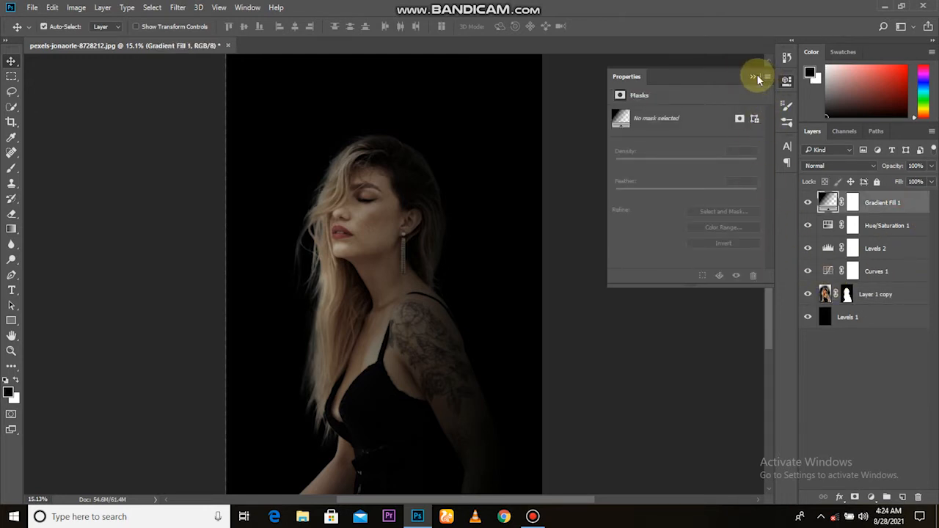
pyautogui.click(755, 77)
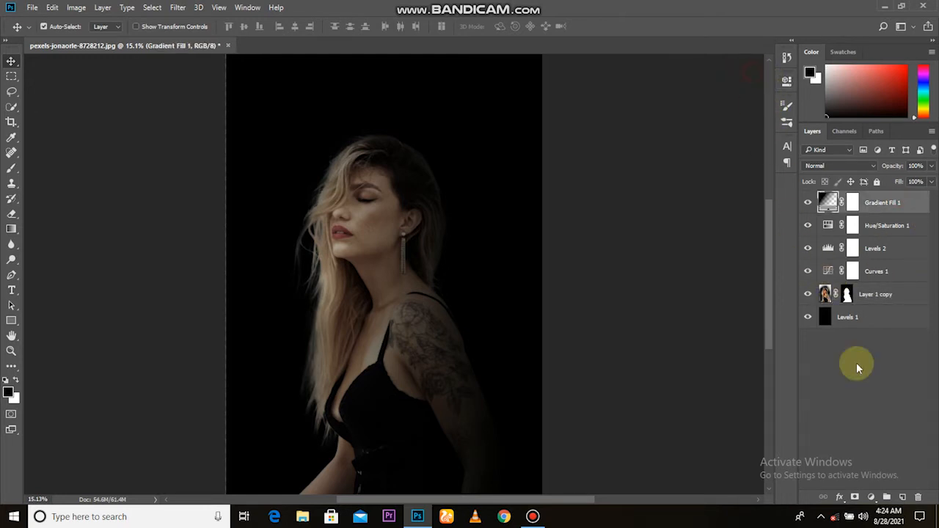
pyautogui.click(872, 497)
pyautogui.click(853, 305)
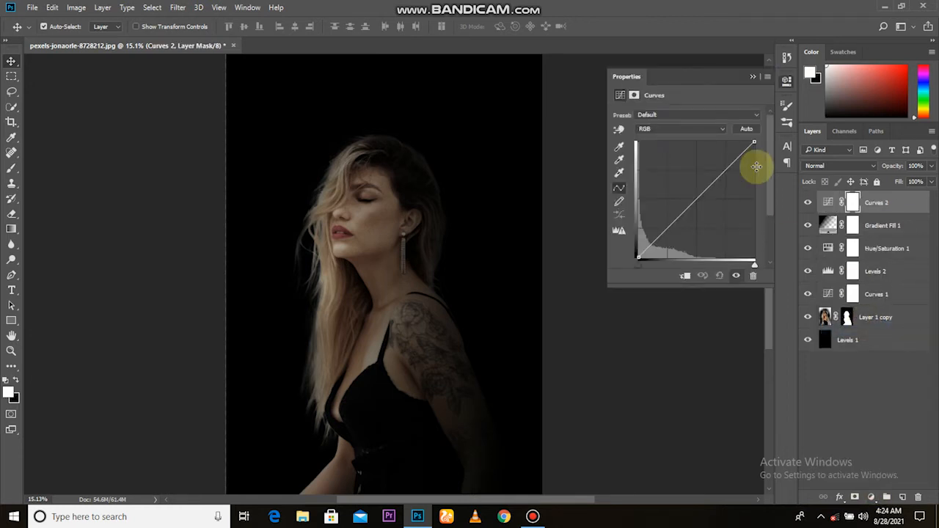
pyautogui.click(672, 233)
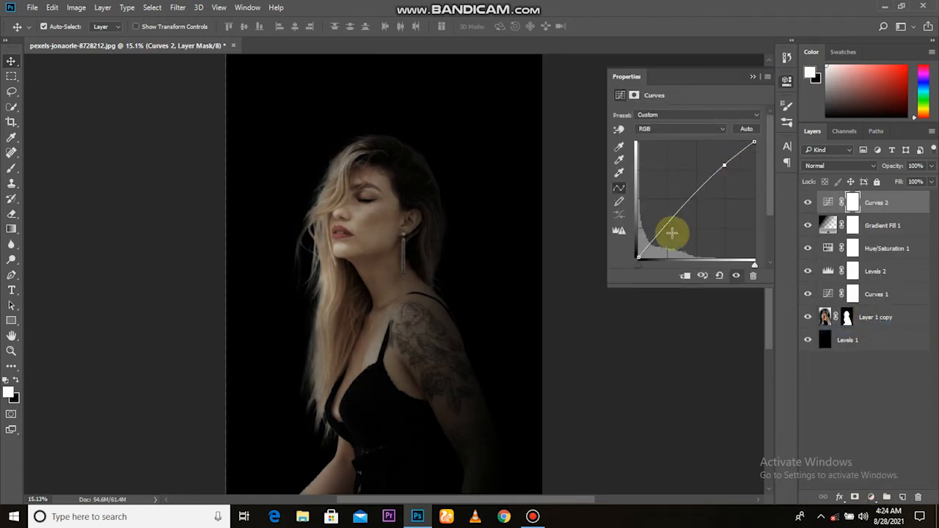
pyautogui.moveTo(668, 231); pyautogui.dragTo(667, 229)
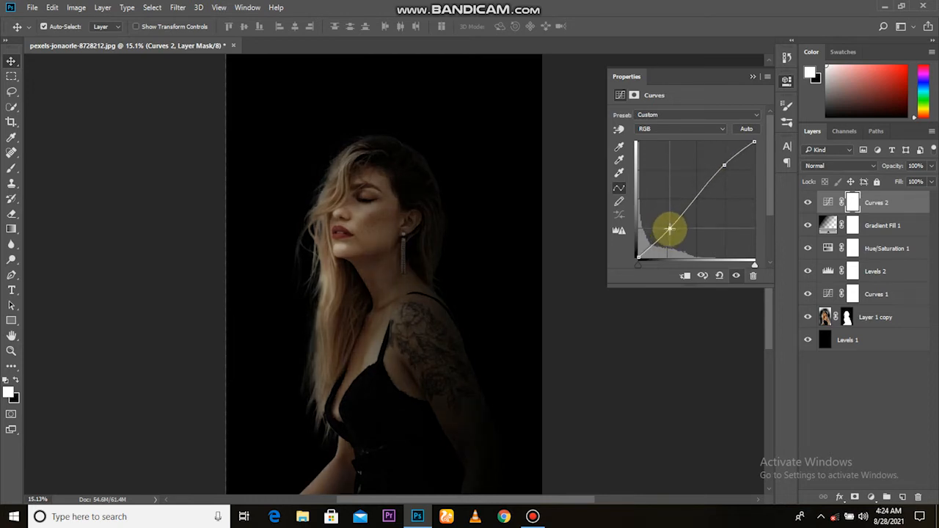
pyautogui.click(620, 148)
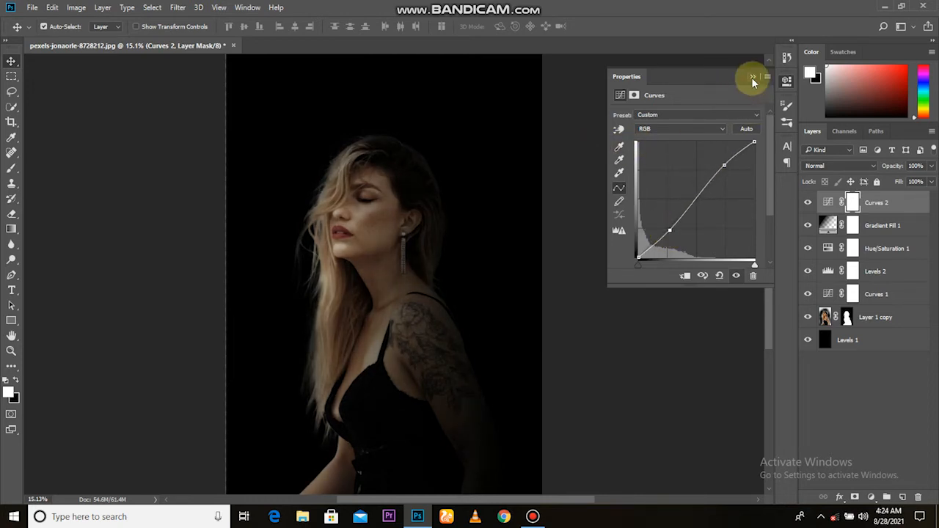
pyautogui.click(752, 77)
pyautogui.click(810, 204)
pyautogui.click(810, 203)
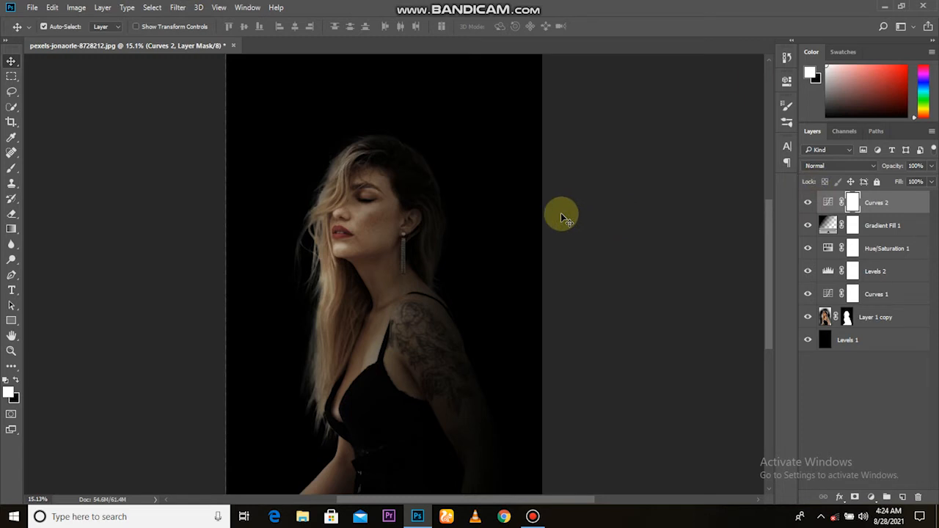
# Add a Brightness/Contrast adjustment with brightness 24 and contrast about 33, and compare by toggling its visibility.
pyautogui.click(871, 497)
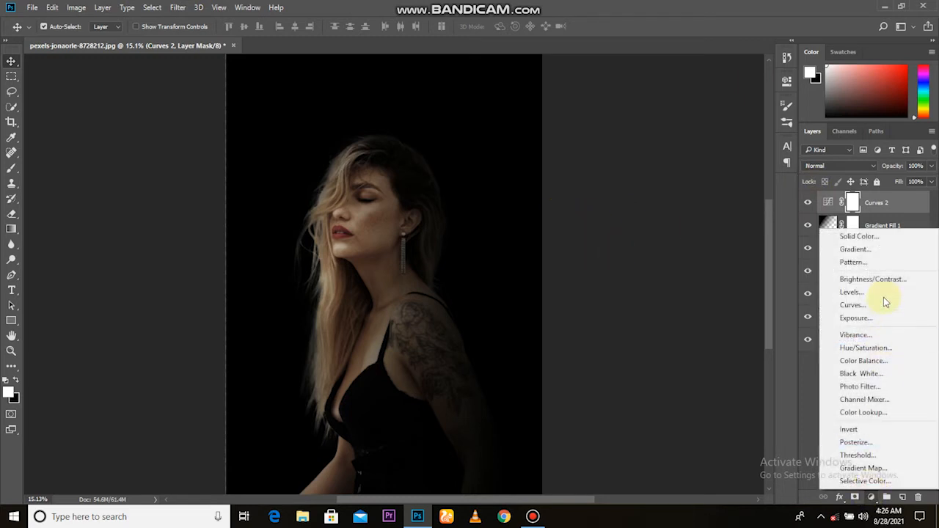
pyautogui.click(883, 281)
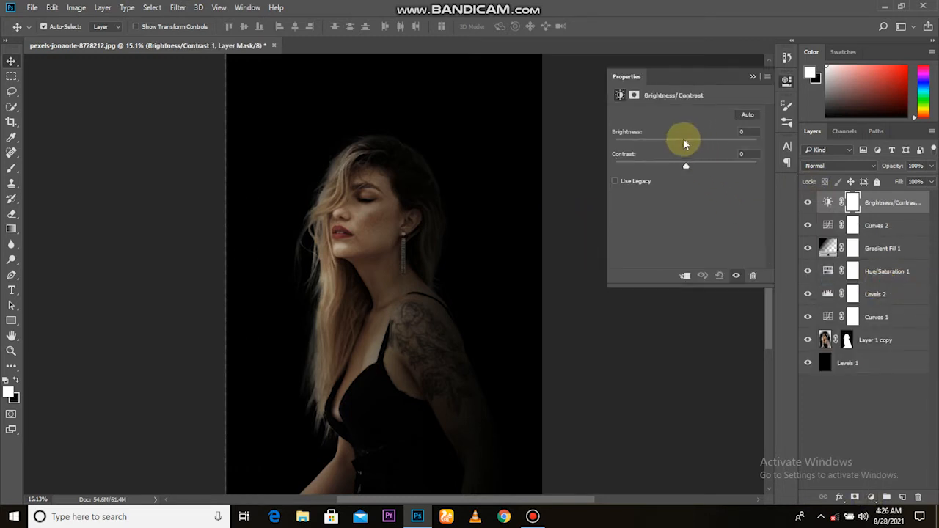
pyautogui.moveTo(693, 144); pyautogui.dragTo(713, 167)
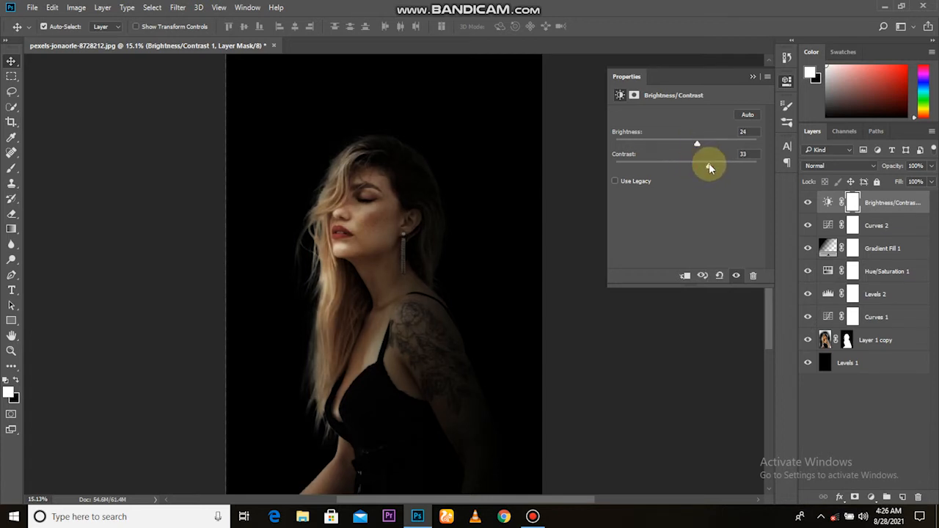
pyautogui.click(752, 76)
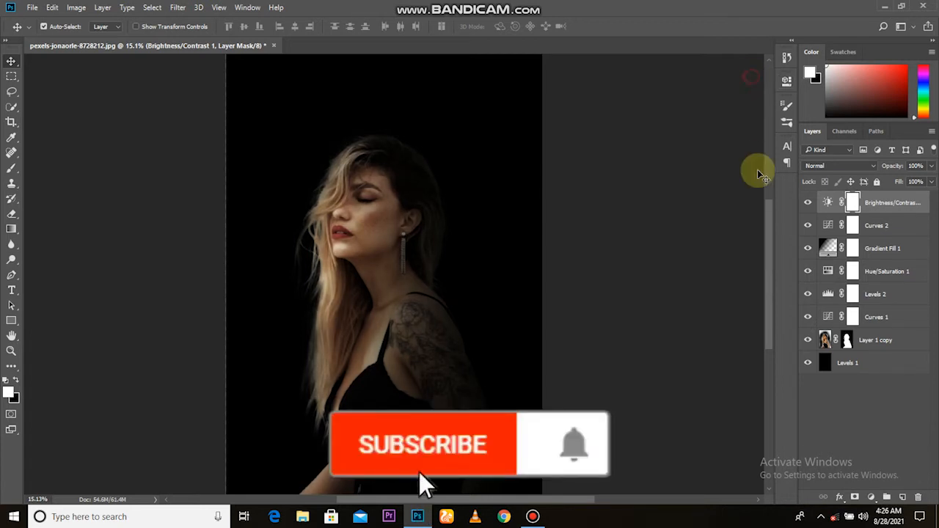
pyautogui.click(808, 202)
pyautogui.click(809, 203)
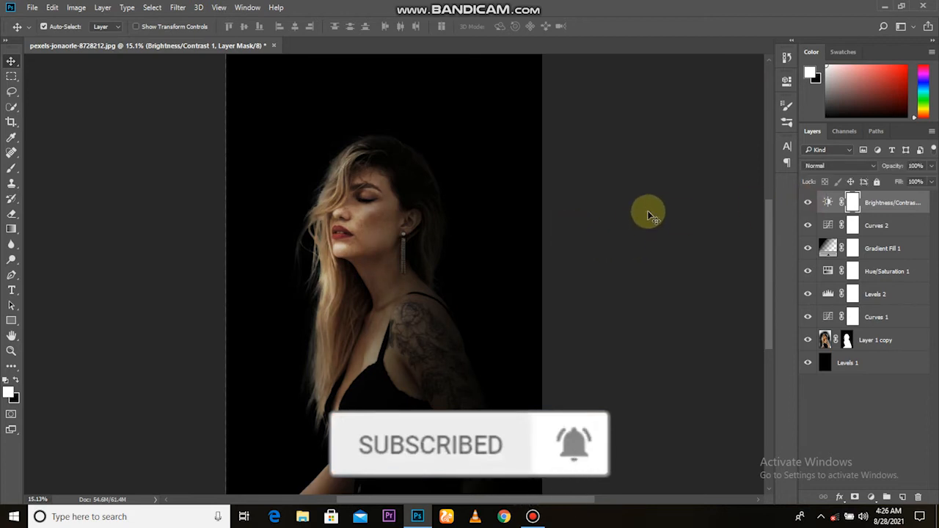
# Add a Hue/Saturation adjustment above Brightness/Contrast and reduce its master saturation to about -55.
pyautogui.click(871, 497)
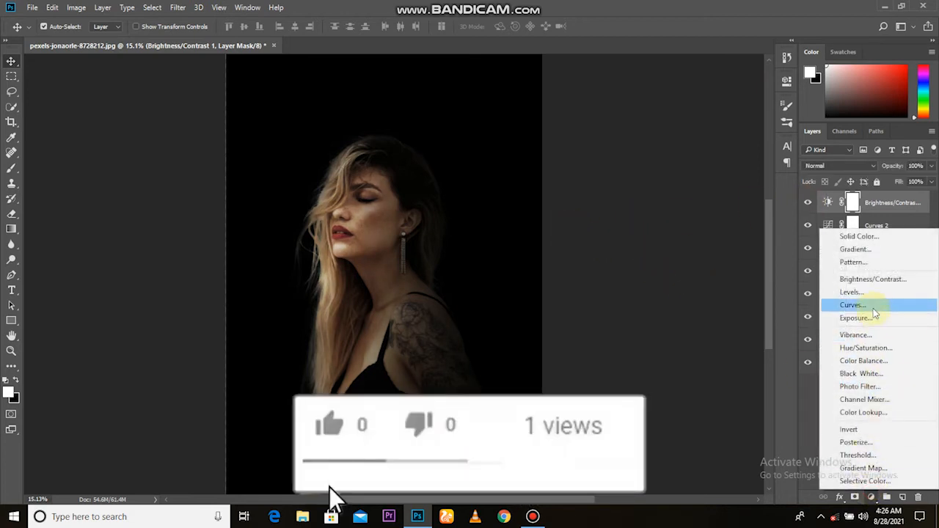
pyautogui.click(876, 348)
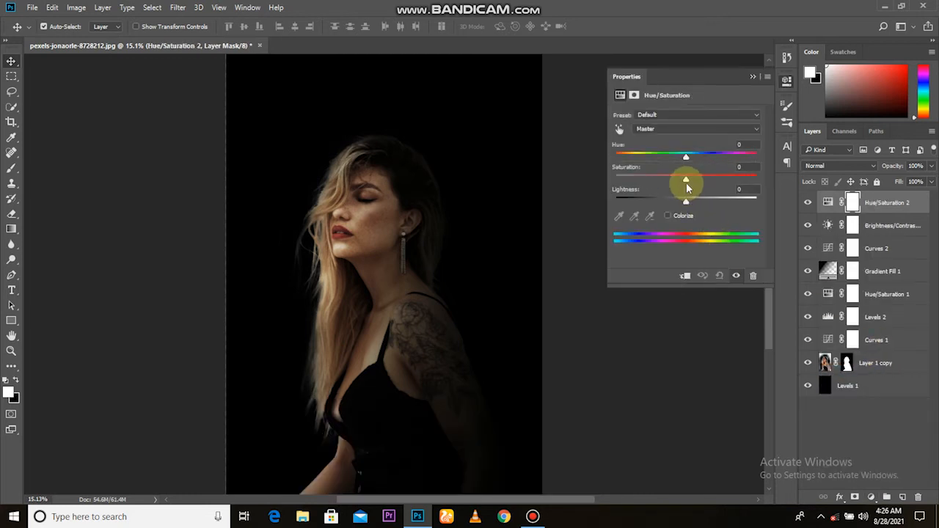
pyautogui.moveTo(675, 185); pyautogui.dragTo(631, 191)
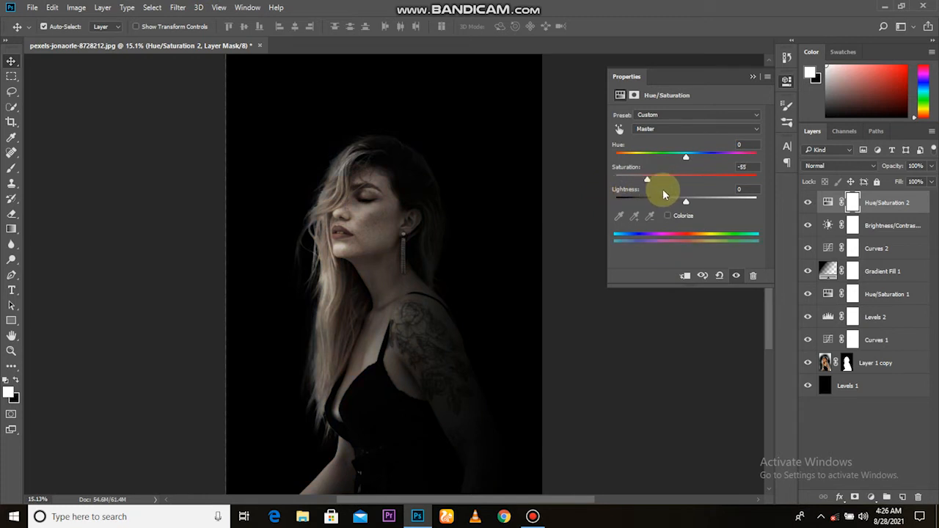
pyautogui.click(752, 78)
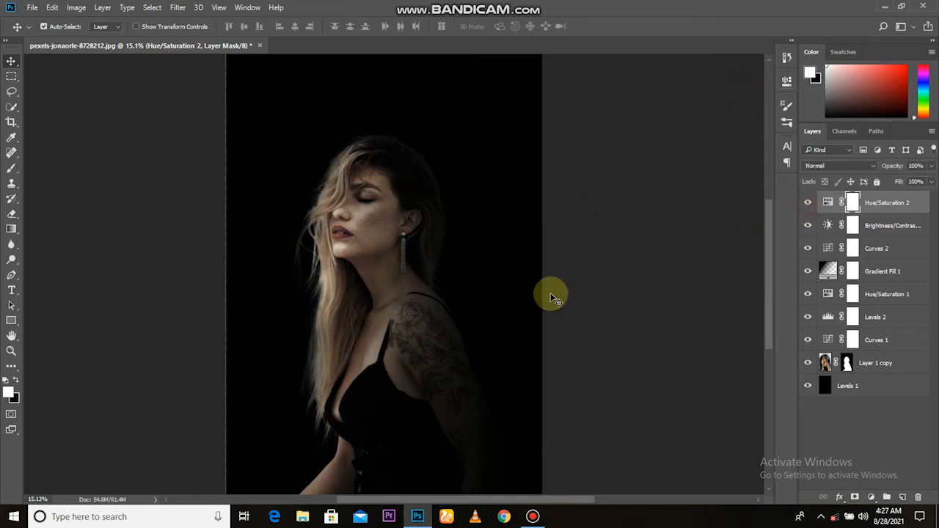
# Stamp all visible layers into a new top layer and apply the High Pass filter to it with a 3.9-pixel radius.
pyautogui.hotkey('ctrl', 'shift', 'alt', 'e')
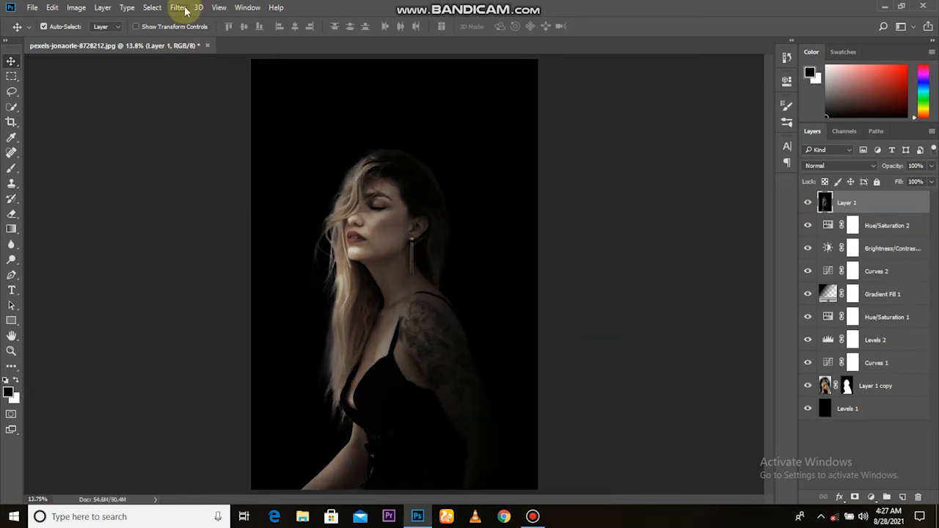
pyautogui.click(178, 7)
pyautogui.moveTo(315, 237)
pyautogui.click(358, 250)
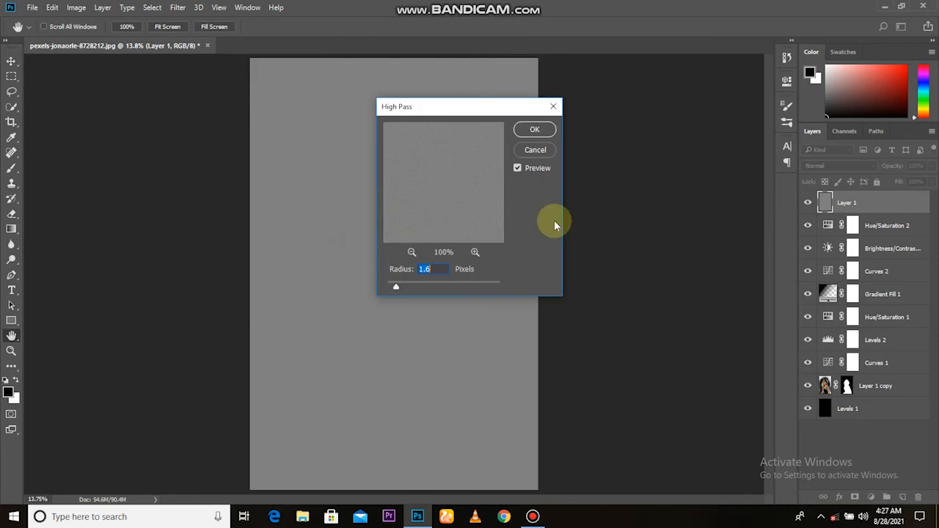
pyautogui.moveTo(502, 110); pyautogui.dragTo(598, 115)
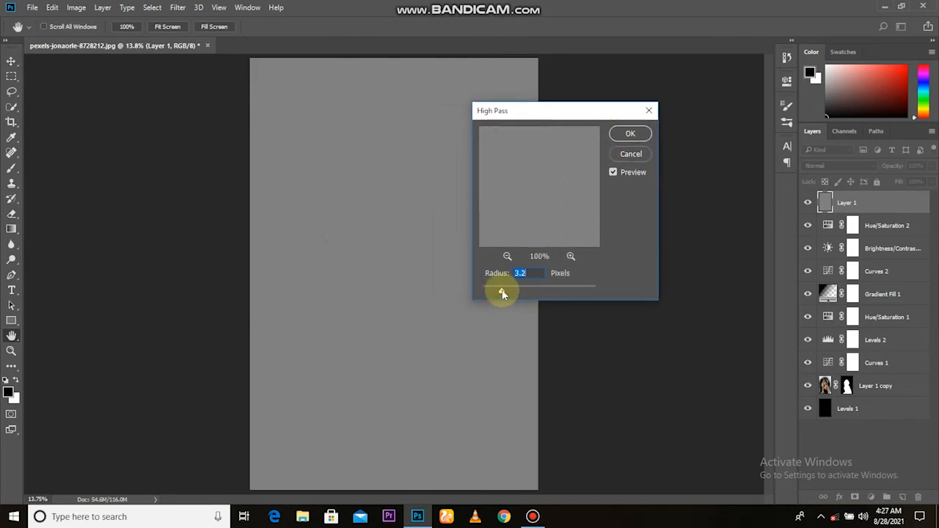
pyautogui.moveTo(551, 294); pyautogui.dragTo(506, 291)
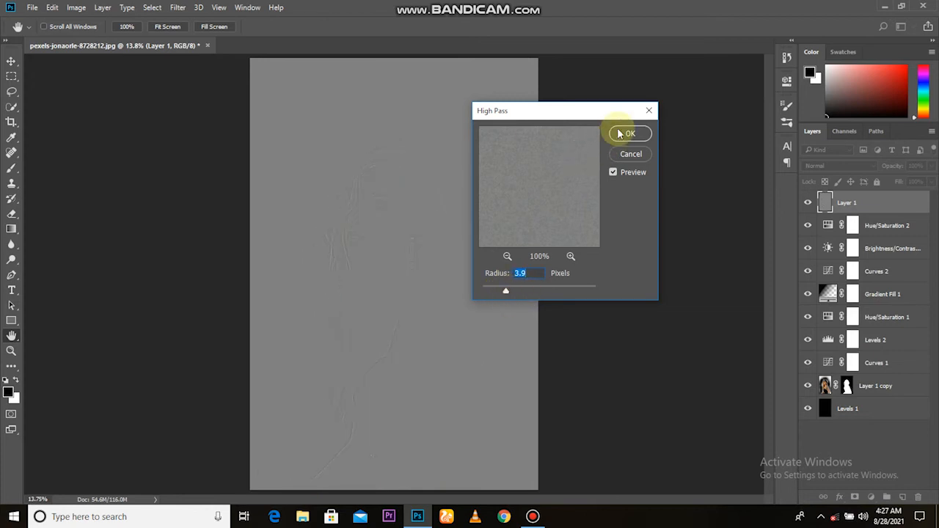
pyautogui.click(619, 133)
# Set the High Pass layer's blend mode to Overlay and check the sharpening on the face up close.
pyautogui.click(833, 167)
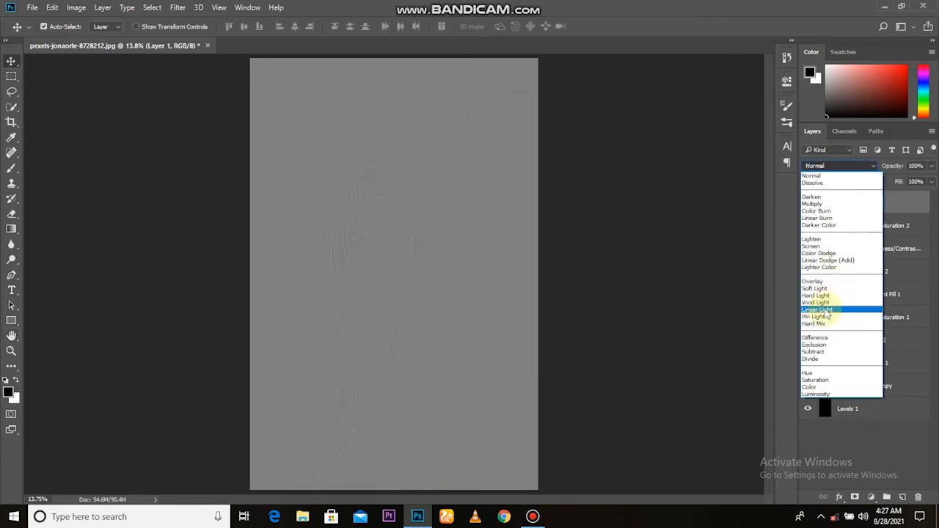
pyautogui.click(822, 282)
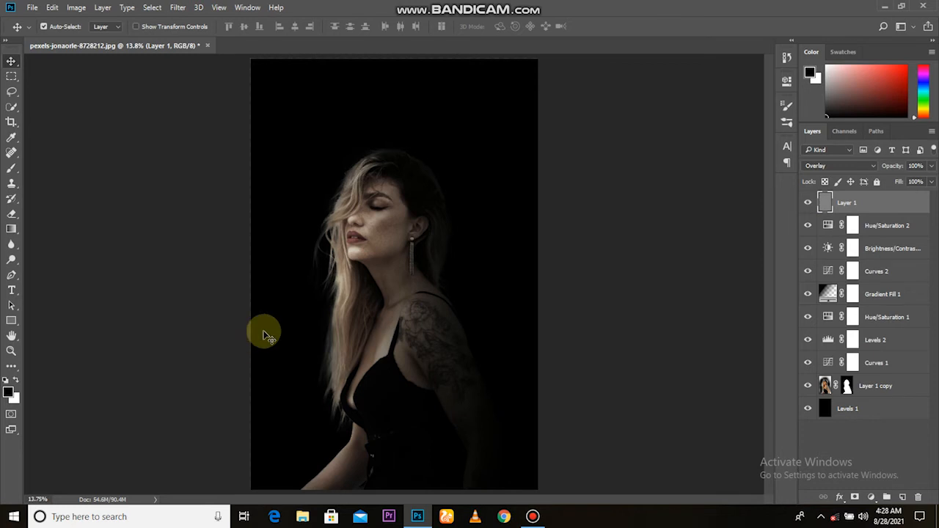
pyautogui.scroll(1, 294, 334)
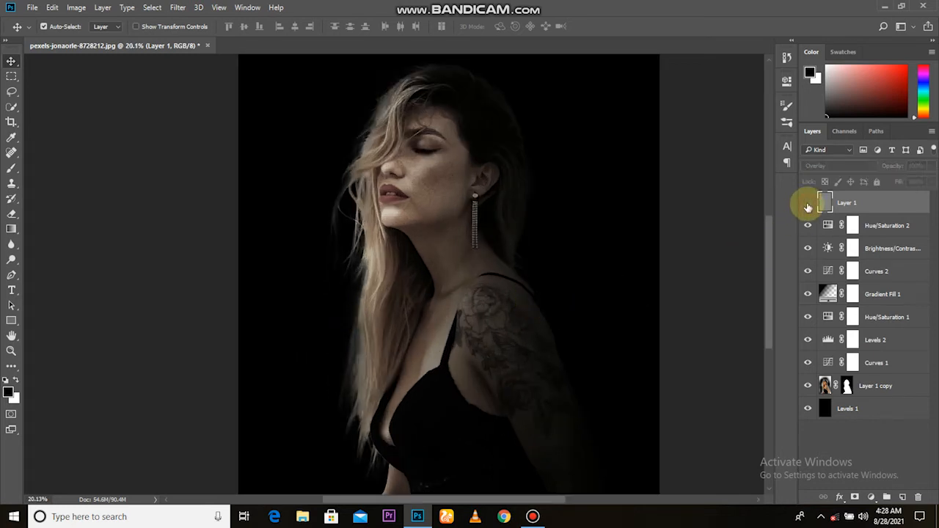
pyautogui.scroll(-1, 549, 254)
# Add a Curves adjustment above Layer 1, set its blend mode to Color Dodge, and invert its mask to black.
pyautogui.click(870, 497)
pyautogui.click(876, 307)
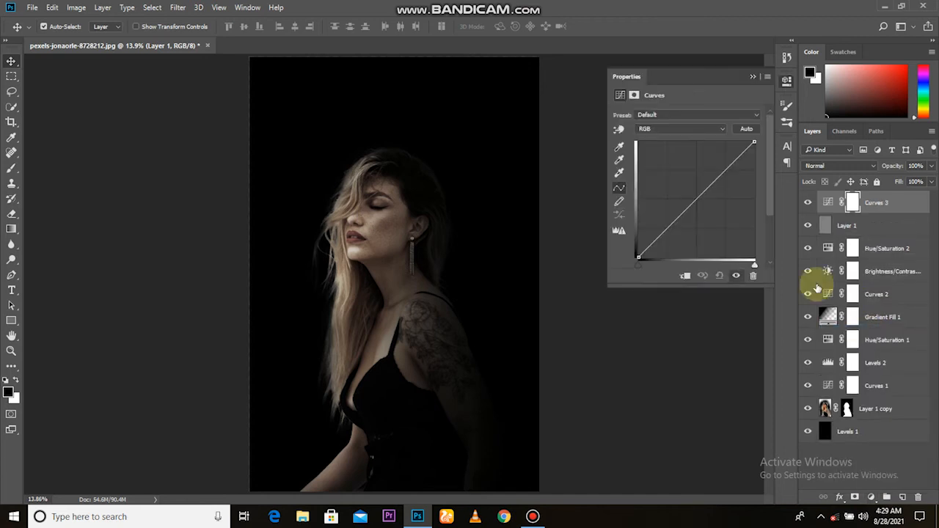
pyautogui.click(841, 166)
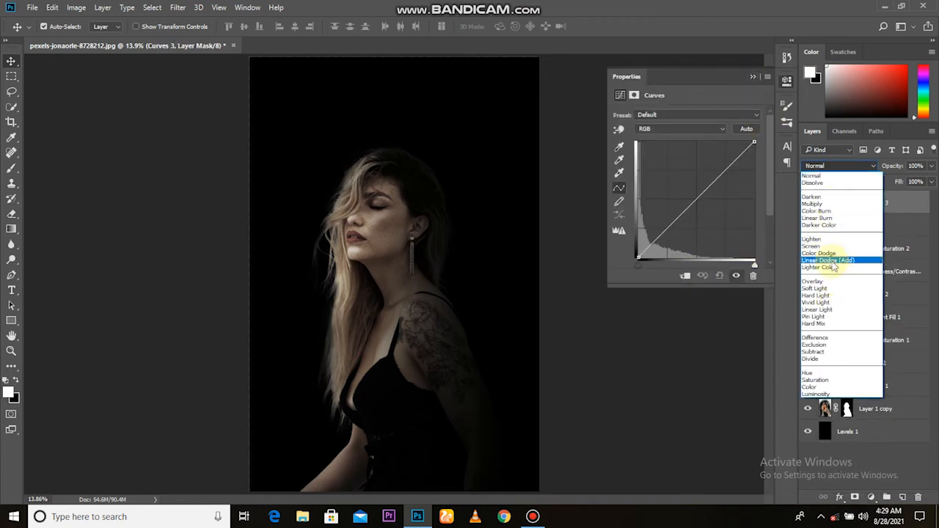
pyautogui.click(831, 253)
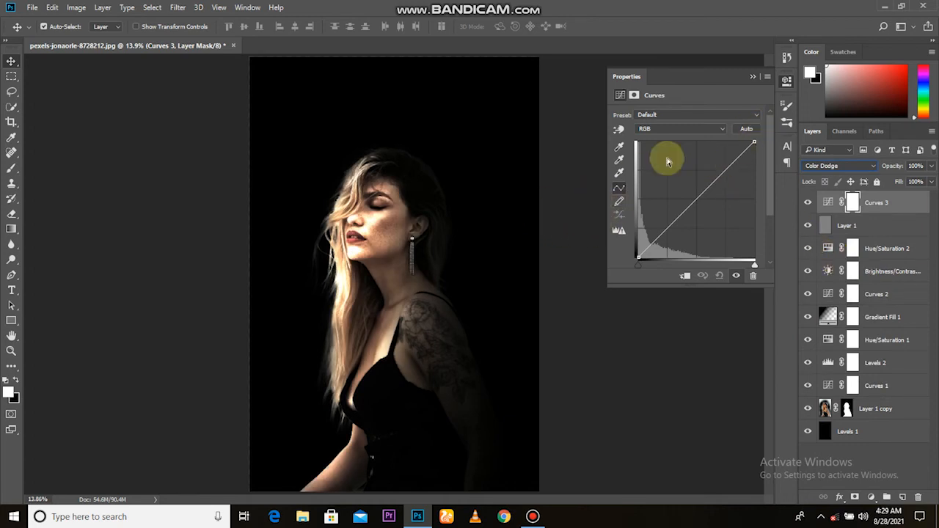
pyautogui.click(757, 79)
pyautogui.hotkey('ctrl', 'i')
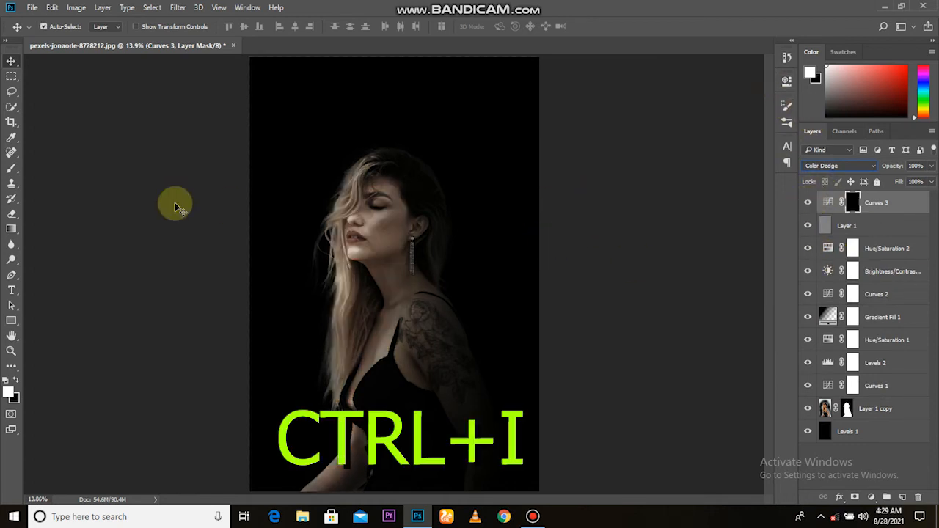
# Set up the Brush tool with 100% opacity, 2% flow and a 300-pixel soft tip for painting on the Curves 3 mask.
pyautogui.click(12, 168)
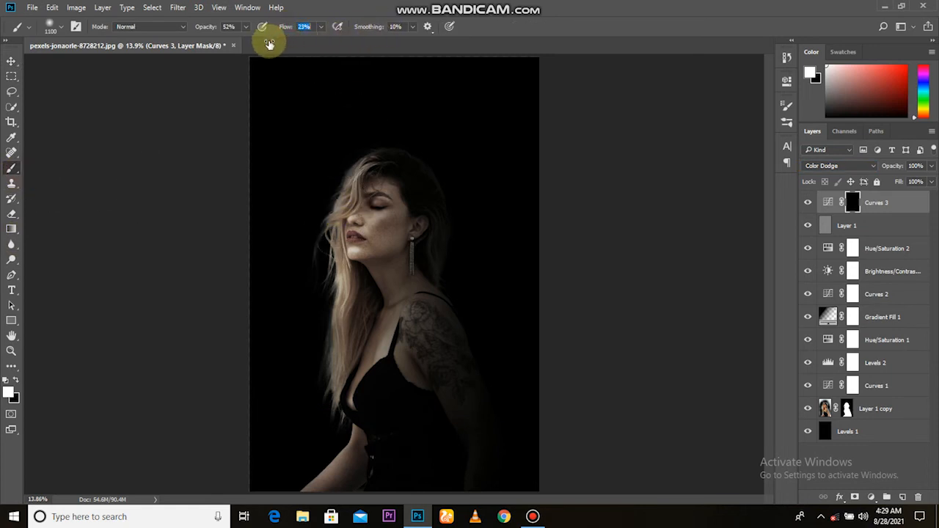
pyautogui.moveTo(206, 30); pyautogui.dragTo(268, 37)
pyautogui.moveTo(383, 83)
pyautogui.mouseDown()
pyautogui.moveTo(391, 242)
pyautogui.moveTo(344, 238)
pyautogui.moveTo(345, 248)
pyautogui.moveTo(357, 191)
pyautogui.moveTo(355, 230)
pyautogui.moveTo(339, 242)
pyautogui.moveTo(351, 250)
pyautogui.moveTo(337, 335)
pyautogui.moveTo(342, 405)
pyautogui.moveTo(365, 324)
pyautogui.moveTo(377, 341)
pyautogui.moveTo(383, 334)
pyautogui.moveTo(381, 354)
pyautogui.moveTo(390, 329)
pyautogui.moveTo(352, 402)
pyautogui.mouseUp()
pyautogui.press('[')
pyautogui.press('[')
pyautogui.press('[')
pyautogui.press('[')
pyautogui.press('[')
pyautogui.press('[')
# Paint white on the Curves 3 mask along the forearm and over the chest and shoulder to brighten them.
pyautogui.moveTo(354, 445); pyautogui.dragTo(311, 481)
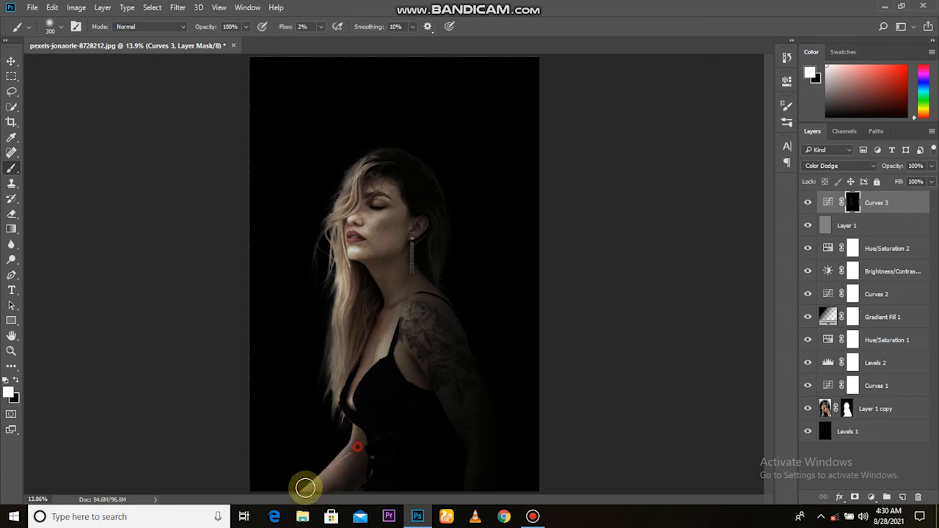
pyautogui.moveTo(290, 513); pyautogui.dragTo(288, 515)
pyautogui.moveTo(348, 449); pyautogui.dragTo(319, 490)
pyautogui.moveTo(377, 315); pyautogui.dragTo(390, 355)
pyautogui.moveTo(411, 296)
pyautogui.mouseDown()
pyautogui.moveTo(388, 327)
pyautogui.moveTo(385, 357)
pyautogui.mouseUp()
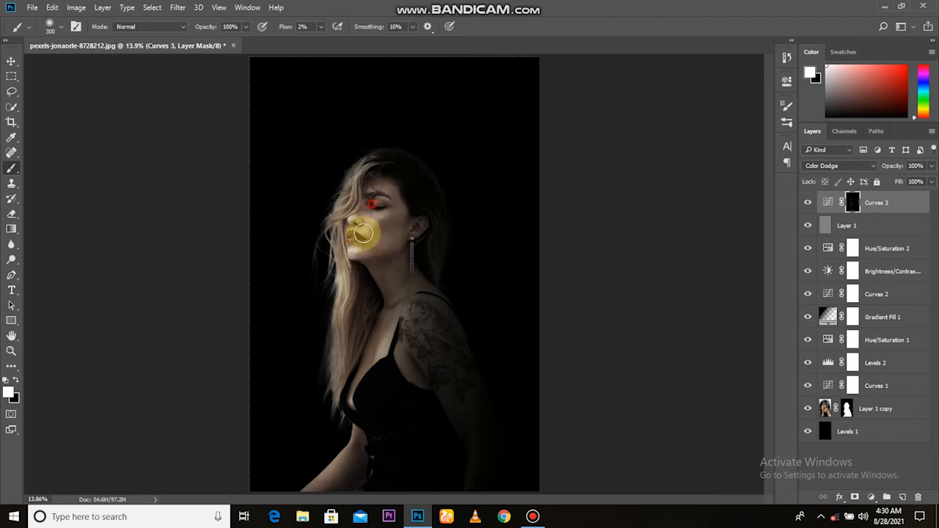
# Brush white on the Curves 3 mask over the face, front hair, bodice and forearm, and compare by toggling the layer's visibility.
pyautogui.moveTo(363, 233); pyautogui.dragTo(361, 254)
pyautogui.moveTo(369, 192); pyautogui.dragTo(362, 264)
pyautogui.moveTo(370, 167)
pyautogui.mouseDown()
pyautogui.moveTo(372, 207)
pyautogui.moveTo(345, 229)
pyautogui.moveTo(336, 282)
pyautogui.moveTo(354, 337)
pyautogui.mouseUp()
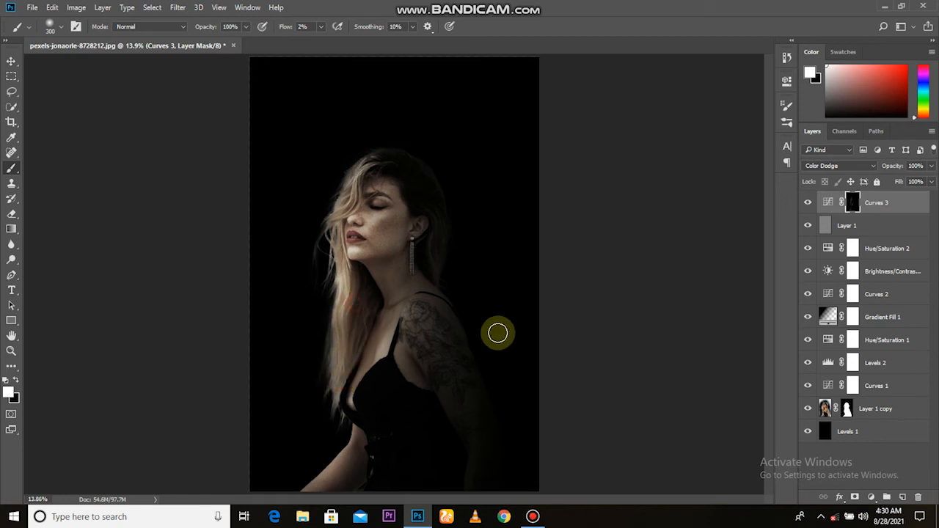
pyautogui.moveTo(435, 386)
pyautogui.mouseDown()
pyautogui.moveTo(402, 332)
pyautogui.moveTo(373, 368)
pyautogui.moveTo(394, 350)
pyautogui.moveTo(381, 394)
pyautogui.mouseUp()
pyautogui.moveTo(360, 445)
pyautogui.mouseDown()
pyautogui.moveTo(329, 484)
pyautogui.moveTo(302, 490)
pyautogui.mouseUp()
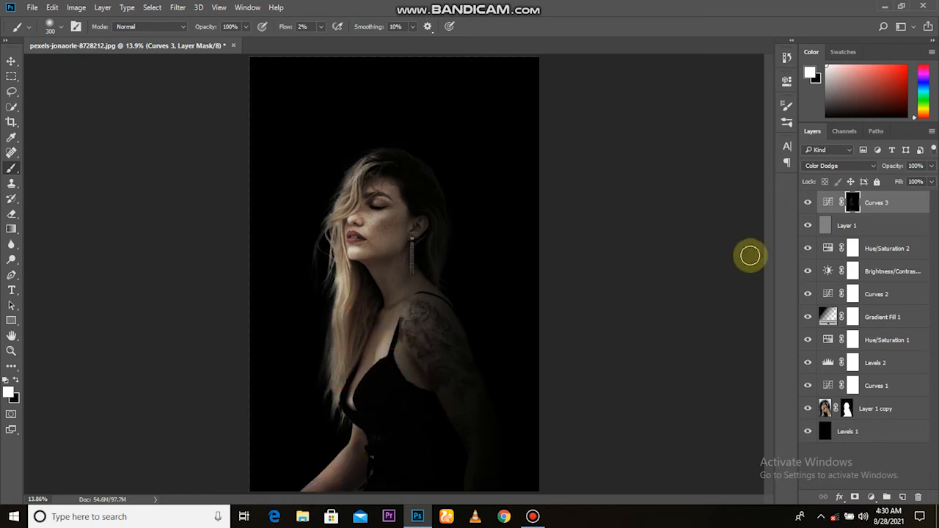
pyautogui.click(808, 202)
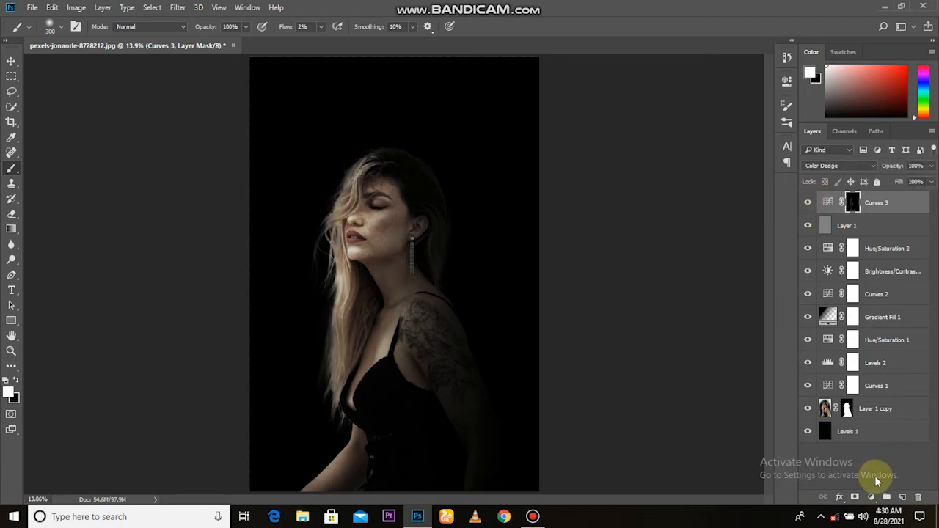
# Add a Curves adjustment above Curves 3, set its blend mode to Multiply, and invert its mask to black.
pyautogui.click(872, 496)
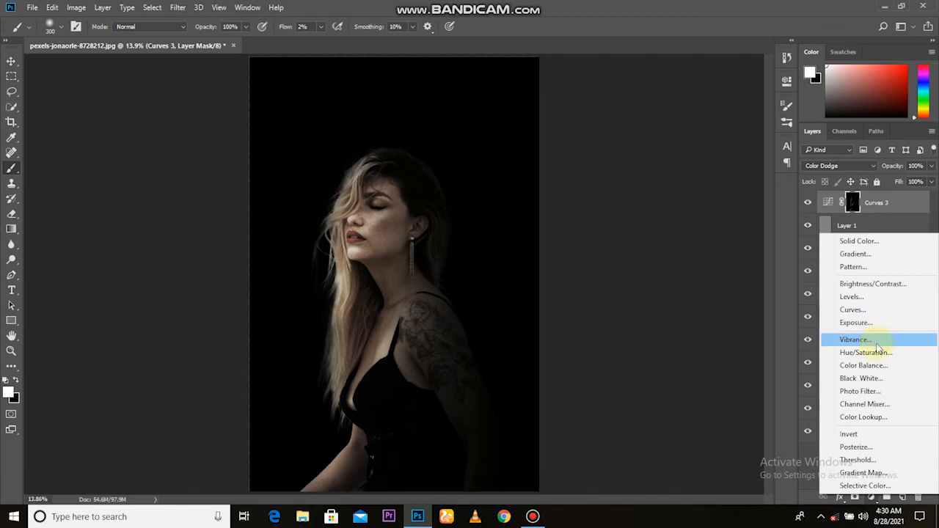
pyautogui.click(876, 309)
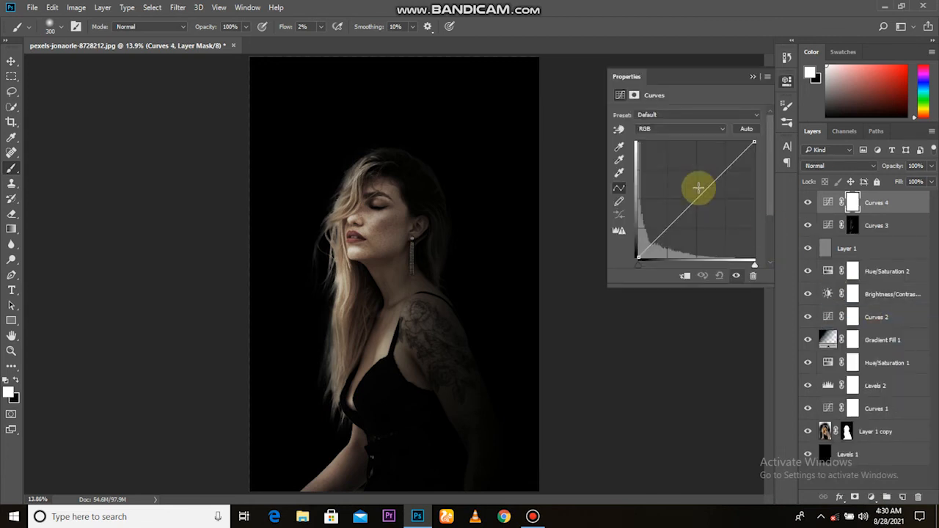
pyautogui.click(844, 168)
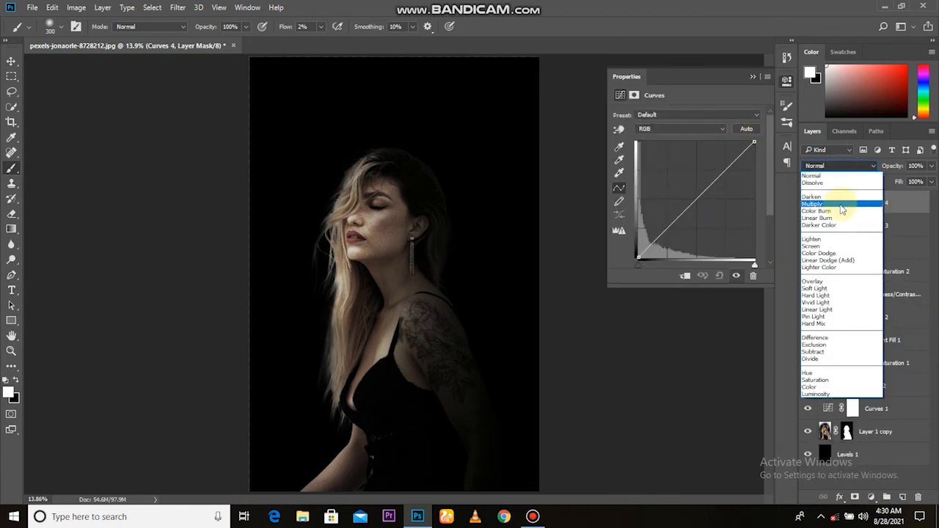
pyautogui.click(841, 209)
pyautogui.hotkey('ctrl', 'i')
pyautogui.click(752, 76)
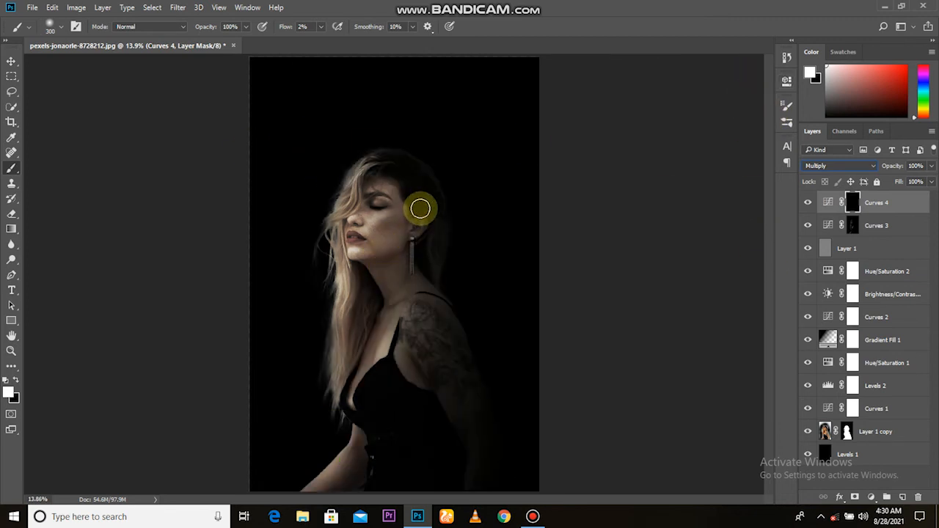
# Darken the hair beside the ear and the chest by painting white on the Curves 4 mask, enlarging the brush to 600 pixels.
pyautogui.click(425, 204)
pyautogui.press(']')
pyautogui.press(']')
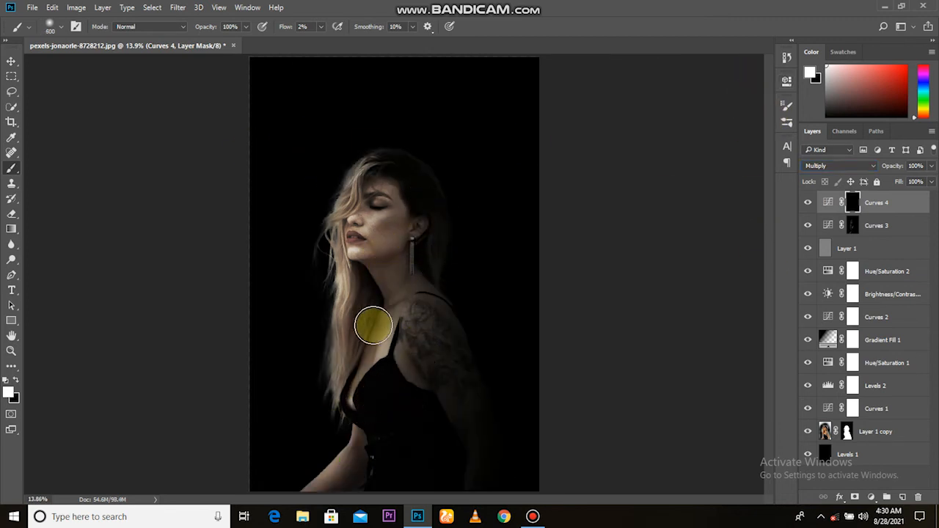
pyautogui.moveTo(360, 354)
pyautogui.mouseDown()
pyautogui.moveTo(372, 295)
pyautogui.moveTo(359, 359)
pyautogui.moveTo(368, 331)
pyautogui.mouseUp()
pyautogui.moveTo(353, 362); pyautogui.dragTo(349, 372)
# Paint white on the Curves 4 mask over the shoulder, tattooed arm and back hair with a 700-pixel brush to deepen their shadows.
pyautogui.press(']')
pyautogui.press(']')
pyautogui.moveTo(428, 314)
pyautogui.mouseDown()
pyautogui.moveTo(448, 359)
pyautogui.moveTo(484, 396)
pyautogui.moveTo(478, 431)
pyautogui.mouseUp()
pyautogui.moveTo(440, 247); pyautogui.dragTo(436, 302)
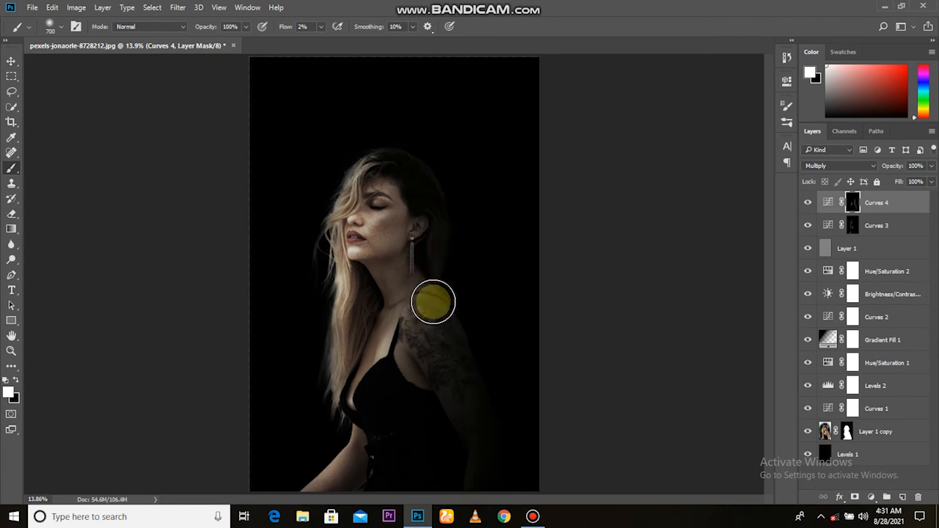
pyautogui.moveTo(430, 176)
pyautogui.mouseDown()
pyautogui.moveTo(451, 220)
pyautogui.moveTo(451, 302)
pyautogui.moveTo(438, 306)
pyautogui.mouseUp()
# Brush white on the Curves 4 mask over the cheek, crown and hair around the ear with a 500-pixel tip.
pyautogui.press('[')
pyautogui.press('[')
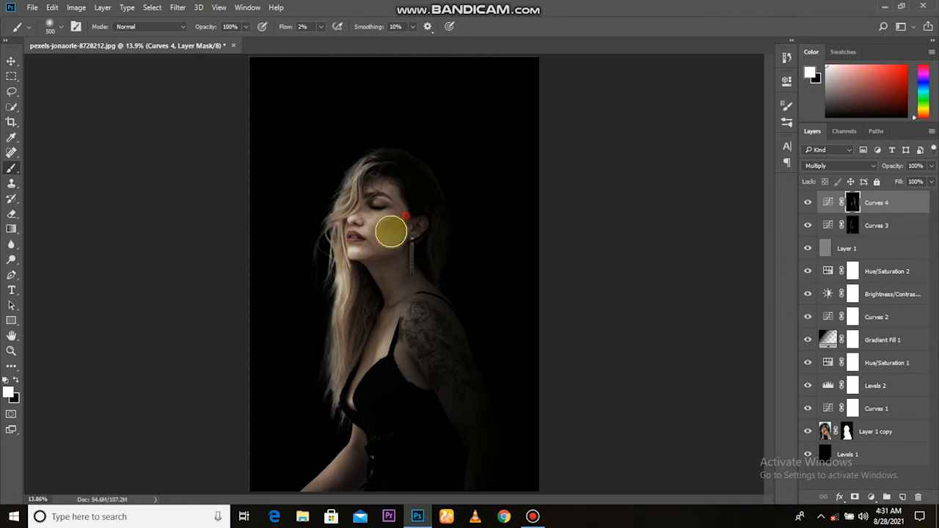
pyautogui.press(']')
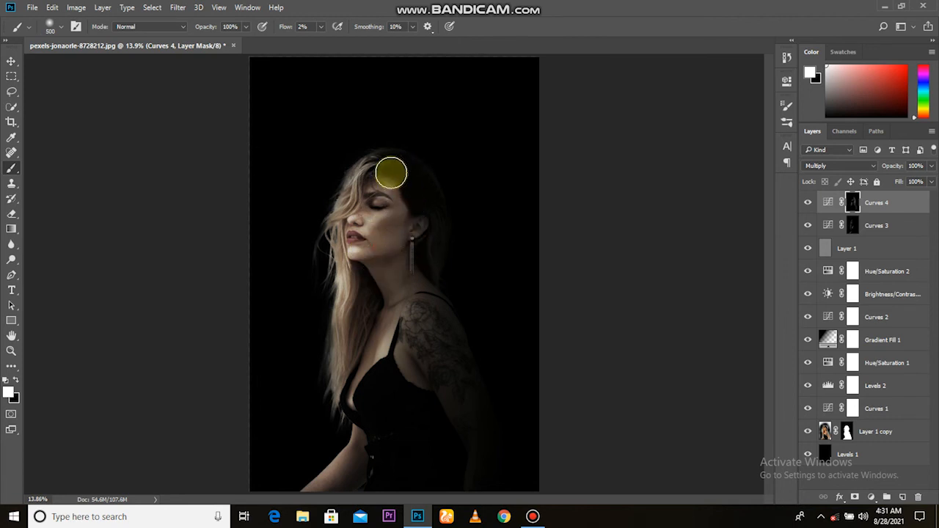
pyautogui.moveTo(355, 164)
pyautogui.mouseDown()
pyautogui.moveTo(370, 157)
pyautogui.moveTo(440, 268)
pyautogui.mouseUp()
pyautogui.click(416, 225)
# Reduce the brush to 400 pixels and paint white on the Curves 4 mask over the elbow, bodice, upper arm and neck.
pyautogui.press(']')
pyautogui.press('[')
pyautogui.press('[')
pyautogui.moveTo(362, 458)
pyautogui.mouseDown()
pyautogui.moveTo(351, 492)
pyautogui.moveTo(347, 477)
pyautogui.moveTo(359, 476)
pyautogui.moveTo(372, 438)
pyautogui.mouseUp()
pyautogui.scroll(-3, 373, 434)
pyautogui.moveTo(380, 390); pyautogui.dragTo(370, 437)
pyautogui.moveTo(457, 434)
pyautogui.mouseDown()
pyautogui.moveTo(402, 406)
pyautogui.moveTo(405, 418)
pyautogui.moveTo(413, 423)
pyautogui.moveTo(418, 369)
pyautogui.mouseUp()
pyautogui.scroll(1, 409, 386)
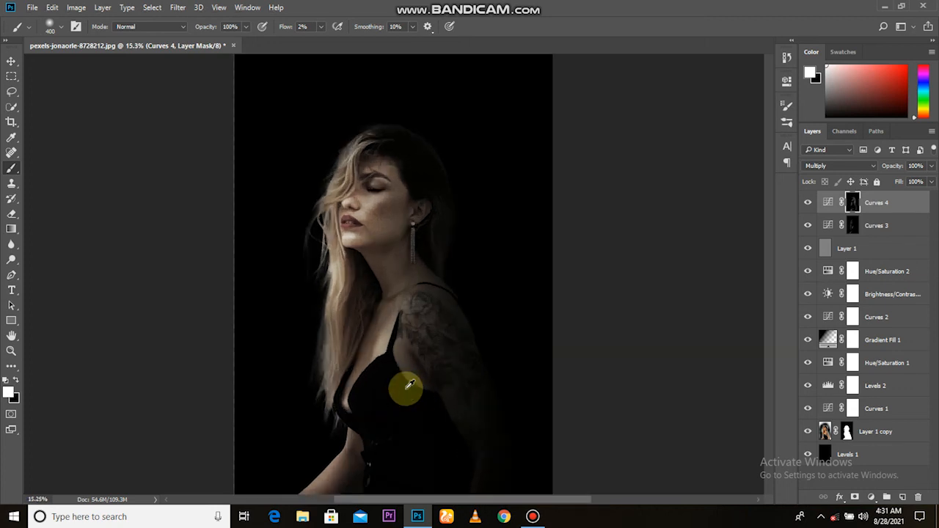
pyautogui.moveTo(460, 347)
pyautogui.mouseDown()
pyautogui.moveTo(486, 369)
pyautogui.moveTo(444, 229)
pyautogui.moveTo(420, 279)
pyautogui.moveTo(392, 285)
pyautogui.mouseUp()
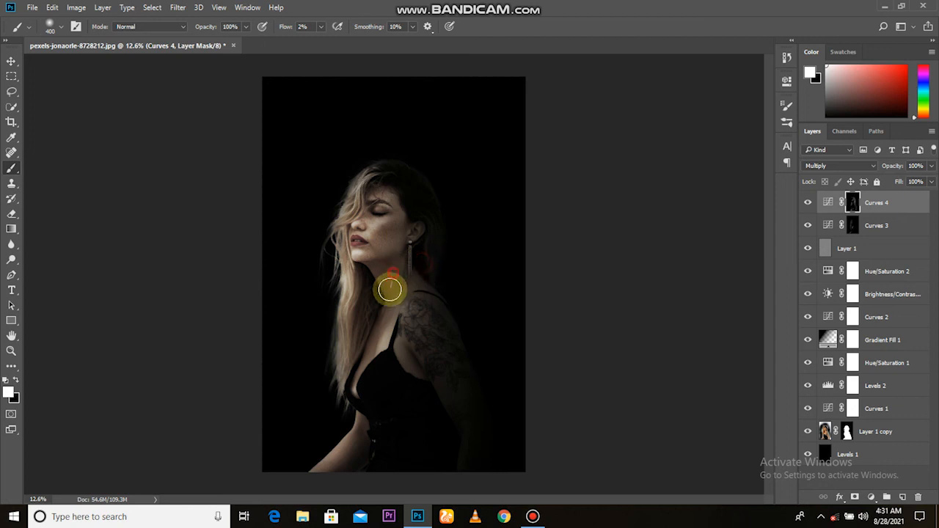
# Darken the lower front hair, the neck and the back of the head down to the shoulder on the Curves 4 mask.
pyautogui.moveTo(364, 318); pyautogui.dragTo(355, 348)
pyautogui.moveTo(382, 271)
pyautogui.mouseDown()
pyautogui.moveTo(404, 266)
pyautogui.moveTo(405, 277)
pyautogui.moveTo(427, 283)
pyautogui.moveTo(415, 188)
pyautogui.moveTo(432, 219)
pyautogui.moveTo(419, 173)
pyautogui.moveTo(438, 213)
pyautogui.mouseUp()
pyautogui.moveTo(413, 174); pyautogui.dragTo(446, 211)
pyautogui.moveTo(398, 160)
pyautogui.mouseDown()
pyautogui.moveTo(439, 183)
pyautogui.moveTo(484, 335)
pyautogui.mouseUp()
pyautogui.moveTo(426, 183); pyautogui.dragTo(457, 245)
pyautogui.moveTo(373, 290); pyautogui.dragTo(361, 340)
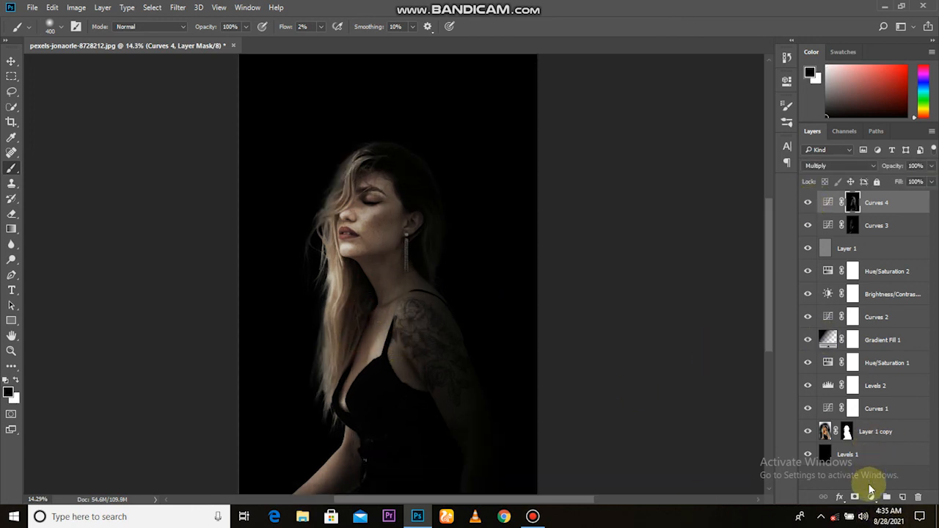
# Add a Black & White adjustment above Curves 4 with Reds at -79 and Yellows at 54.
pyautogui.click(870, 497)
pyautogui.click(884, 374)
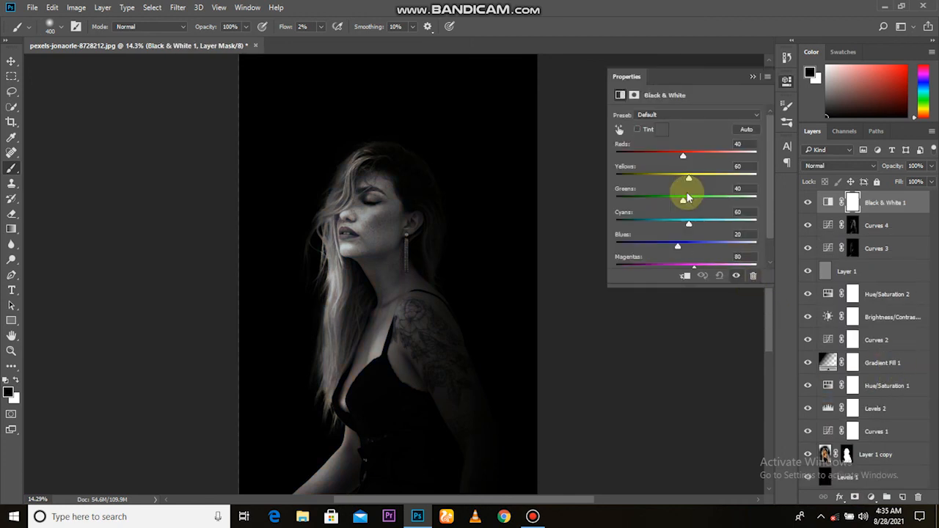
pyautogui.moveTo(668, 163); pyautogui.dragTo(693, 198)
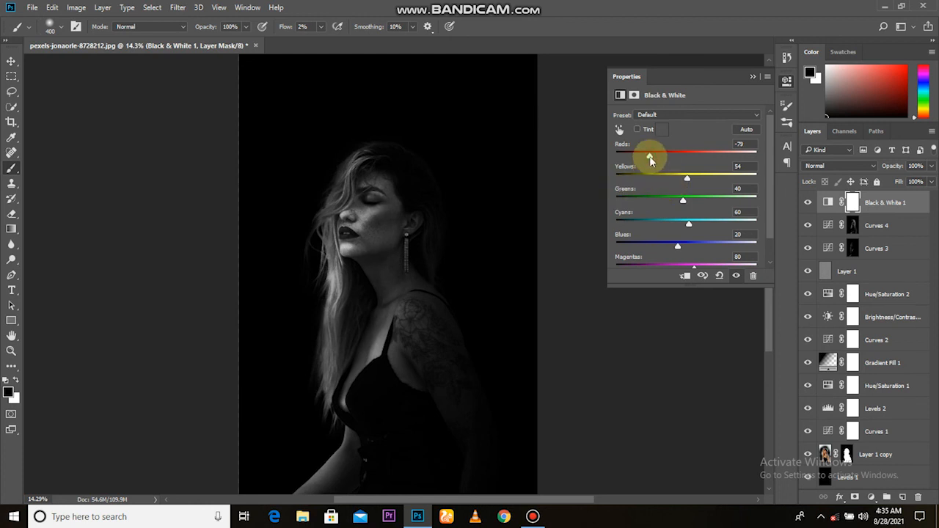
pyautogui.click(752, 76)
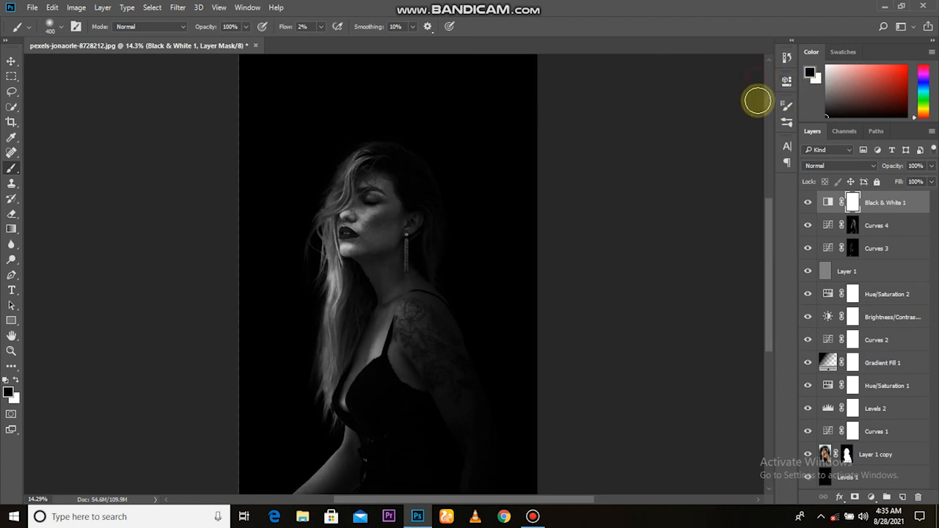
# Blend the Black & White 1 layer in Soft Light at 52% opacity and compare the portrait with and without it.
pyautogui.click(843, 166)
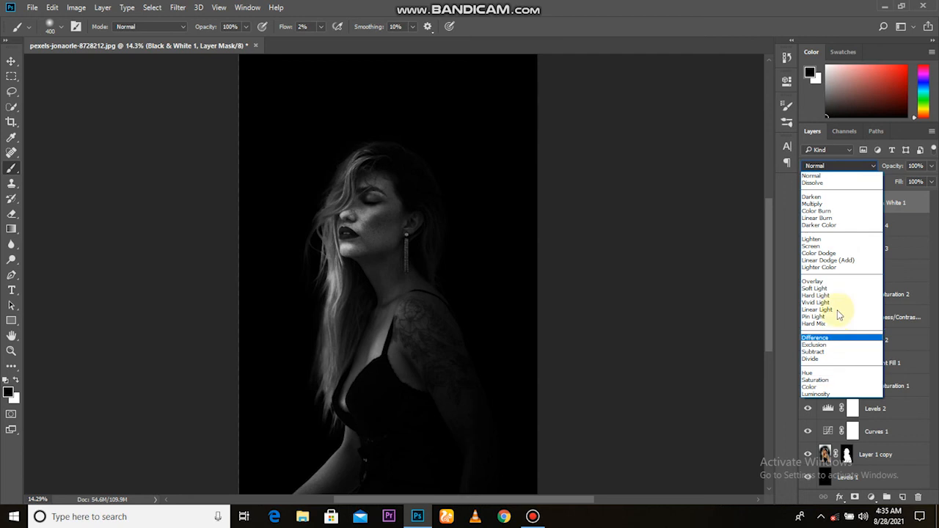
pyautogui.click(834, 292)
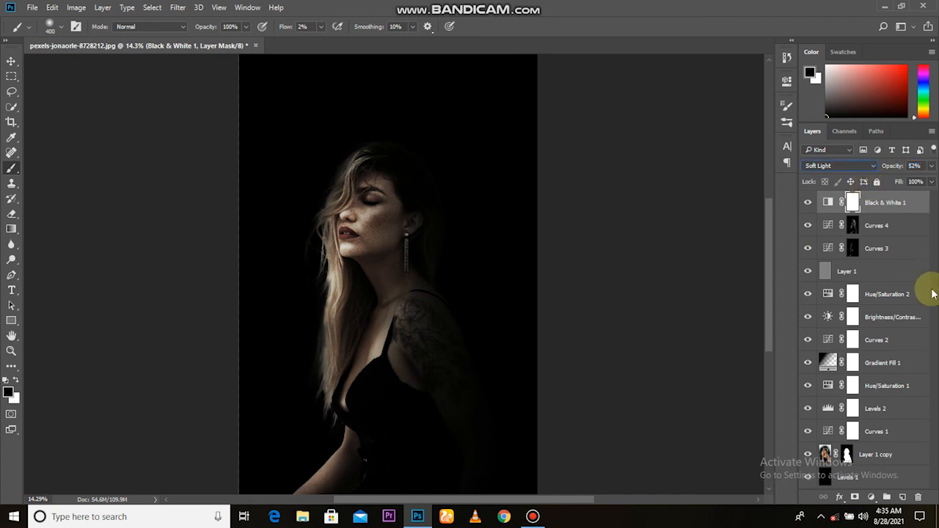
pyautogui.click(808, 203)
pyautogui.click(807, 202)
pyautogui.click(807, 203)
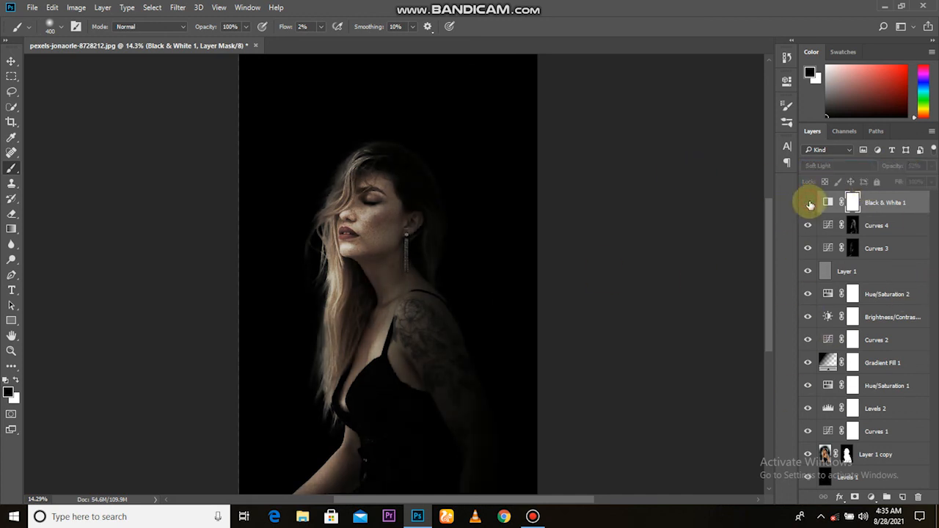
pyautogui.click(808, 203)
pyautogui.scroll(-2, 342, 339)
pyautogui.scroll(3, 349, 336)
pyautogui.scroll(-1, 344, 339)
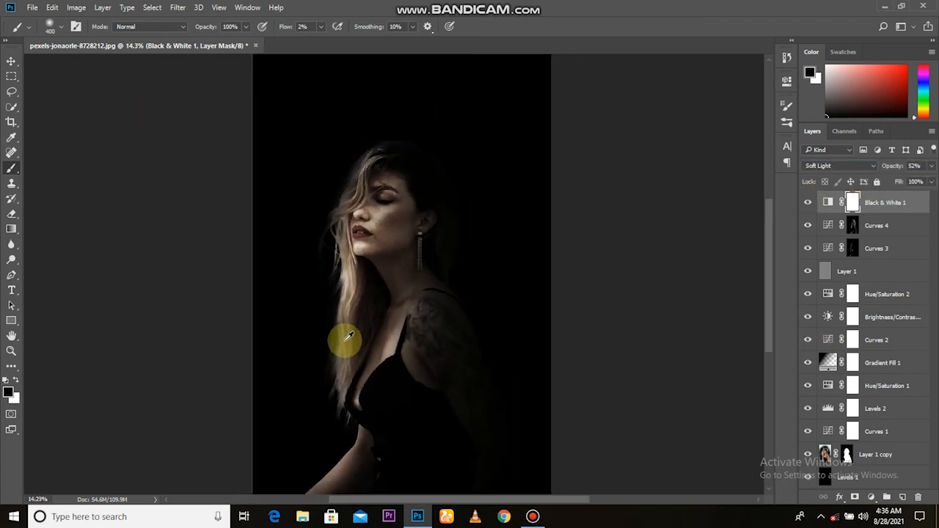
# Add a Hue/Saturation adjustment above Black & White 1 and set its saturation to -16.
pyautogui.press('v')
pyautogui.click(871, 498)
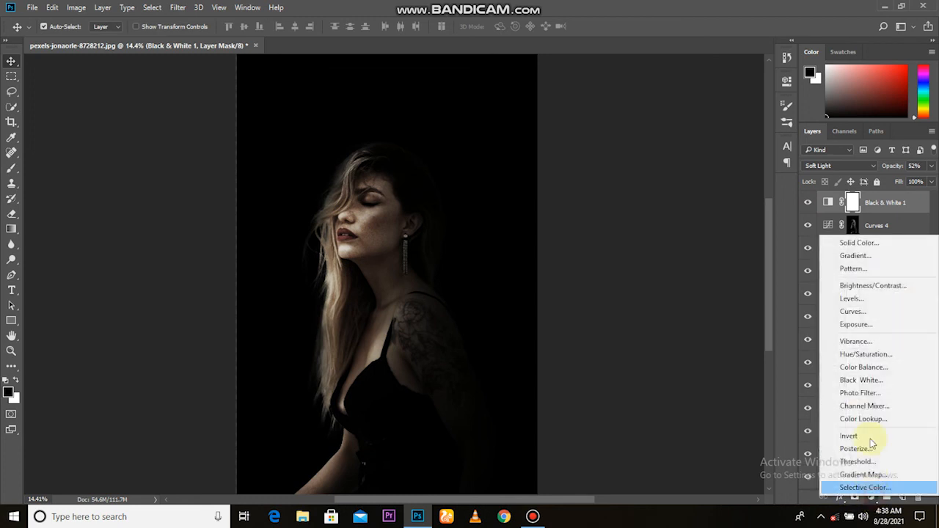
pyautogui.click(869, 354)
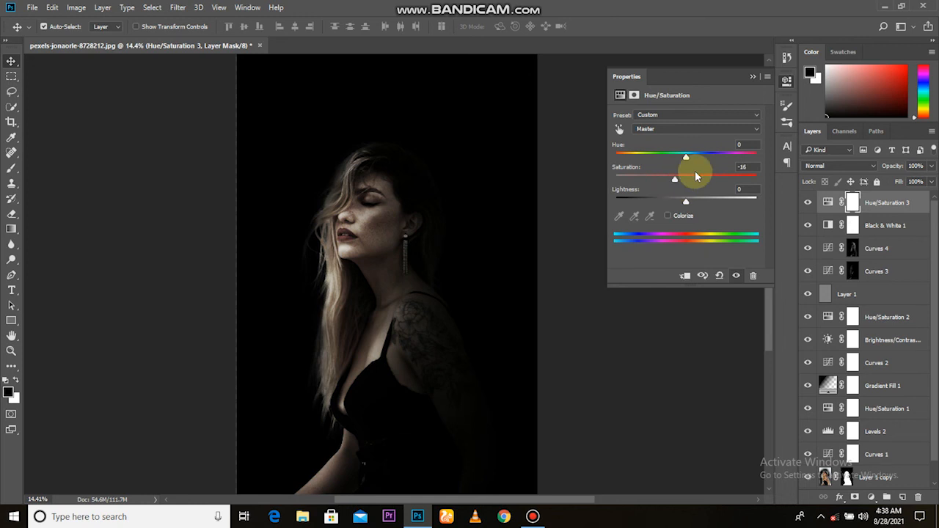
pyautogui.click(752, 76)
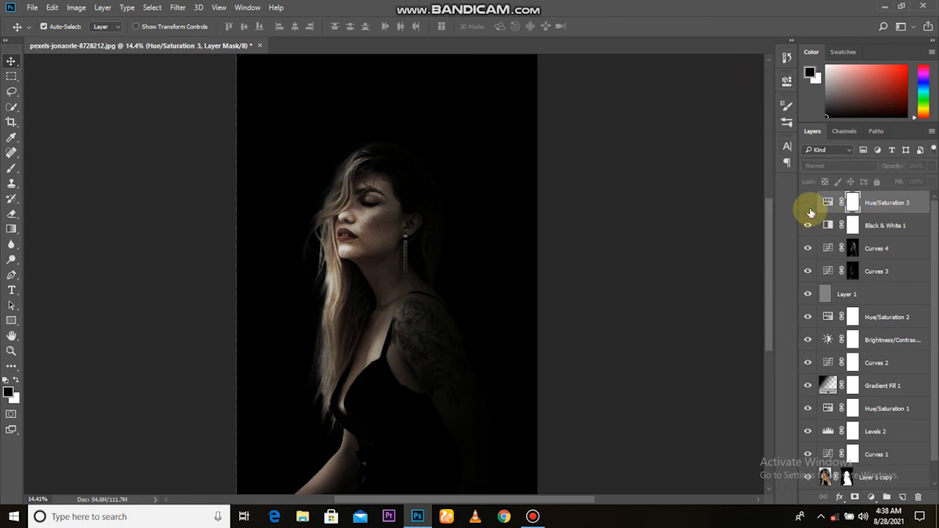